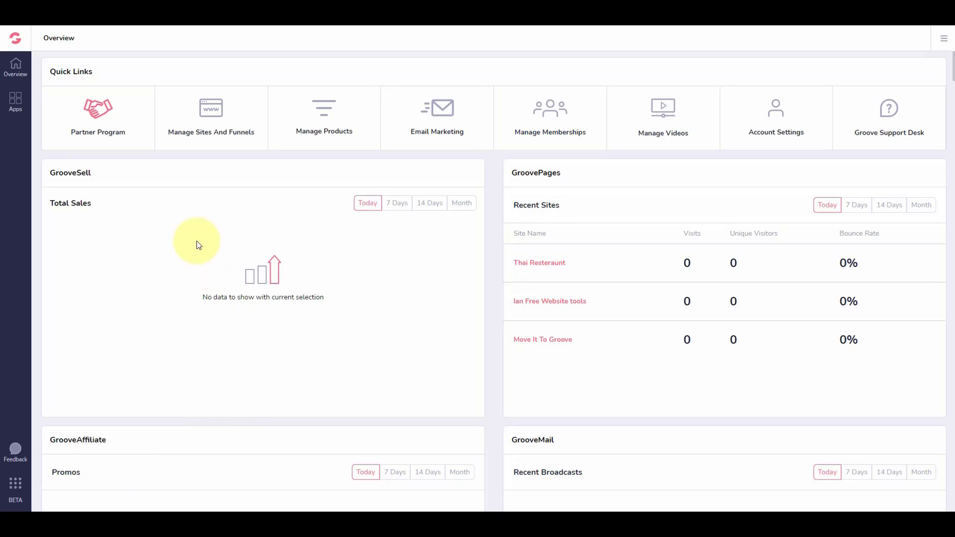
Switch to GroovePages and start creating a new site.
{"action": "left_click", "coordinate": [15, 103]}
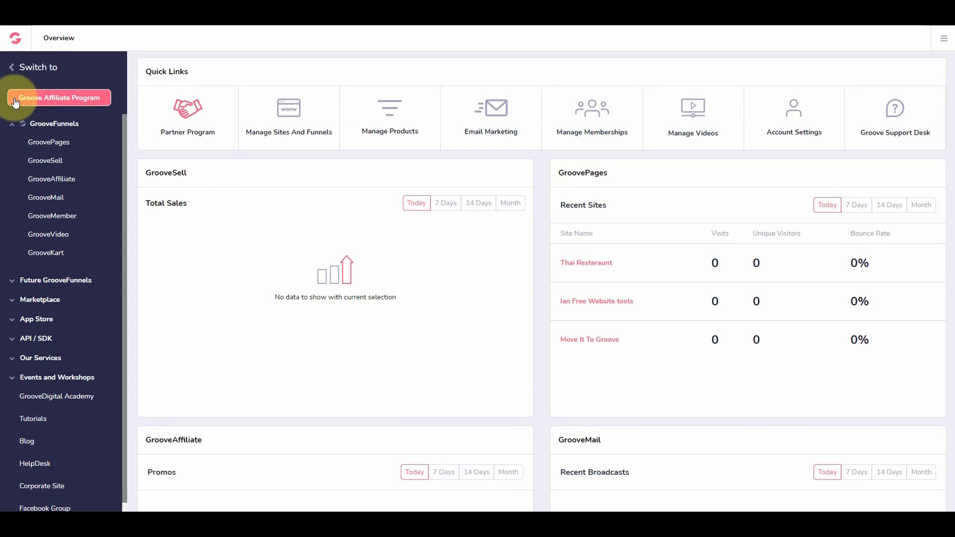
{"action": "left_click", "coordinate": [44, 145]}
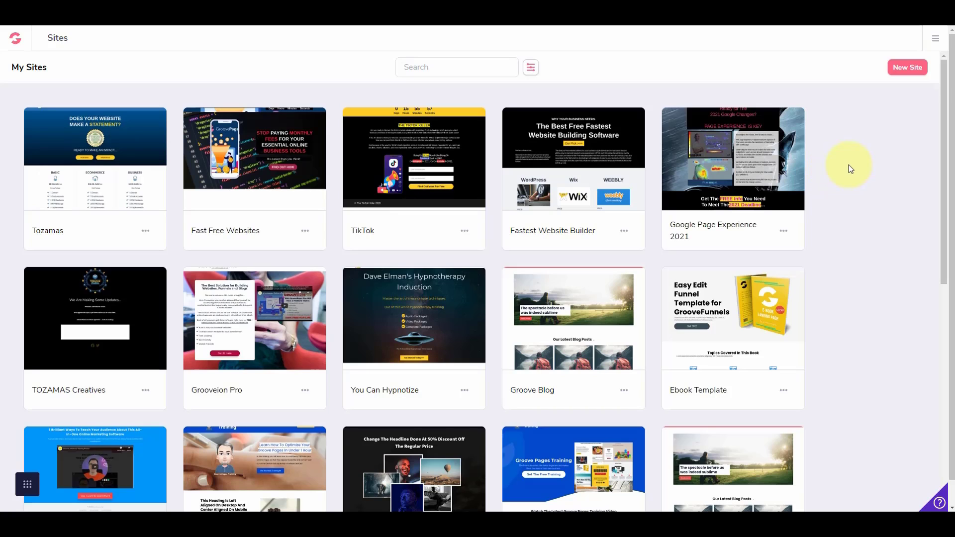
{"action": "left_click", "coordinate": [905, 72]}
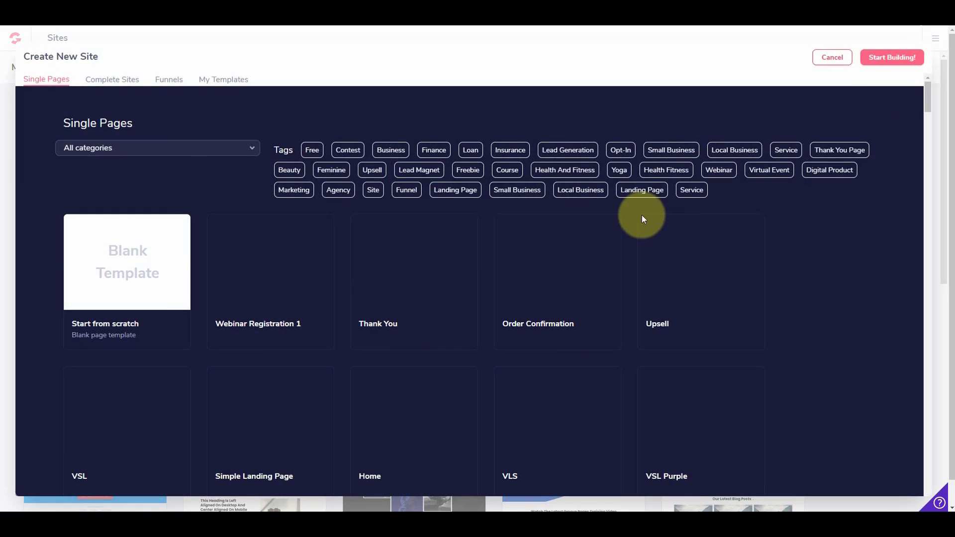
Preview the VLS single-page template, then return to the template gallery.
{"action": "mouse_move", "coordinate": [546, 271]}
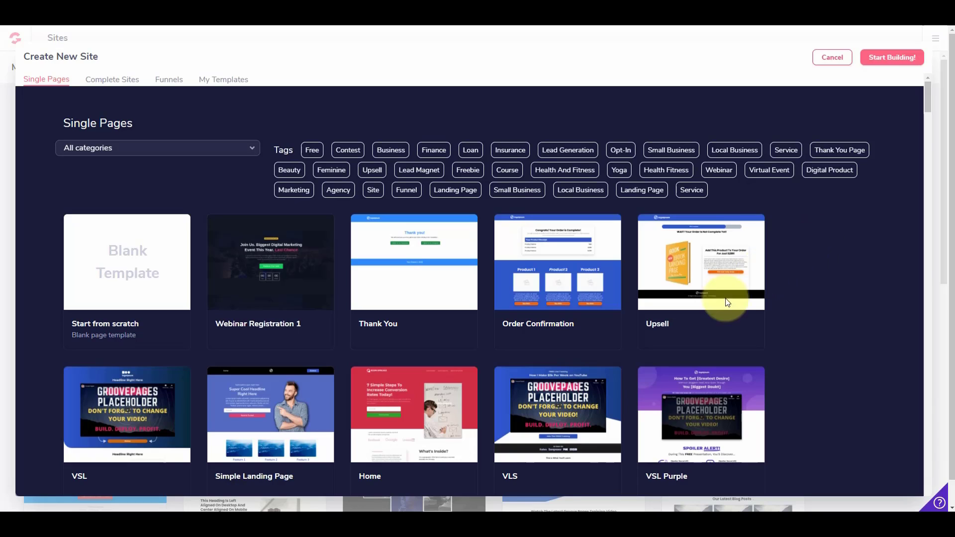
{"action": "mouse_move", "coordinate": [563, 402]}
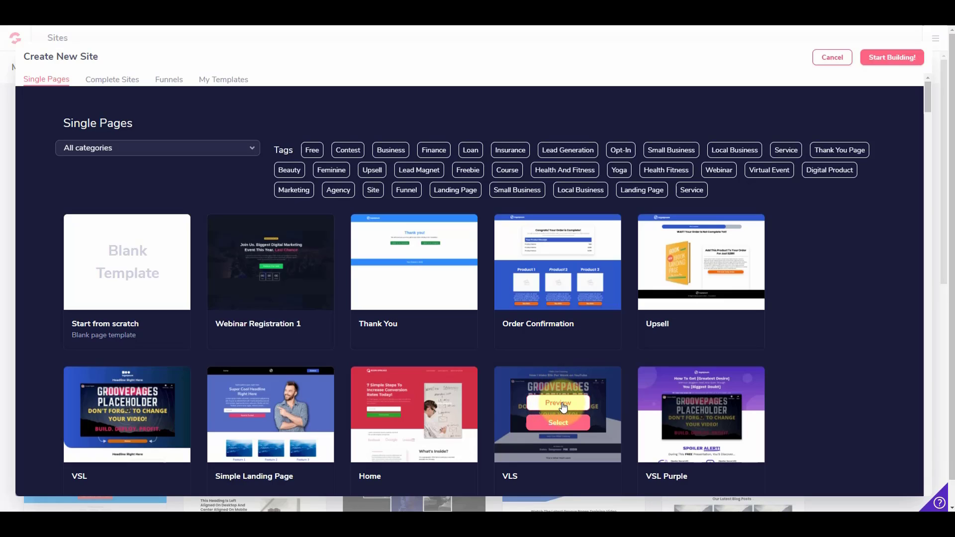
{"action": "left_click", "coordinate": [558, 404]}
{"action": "left_click", "coordinate": [559, 404]}
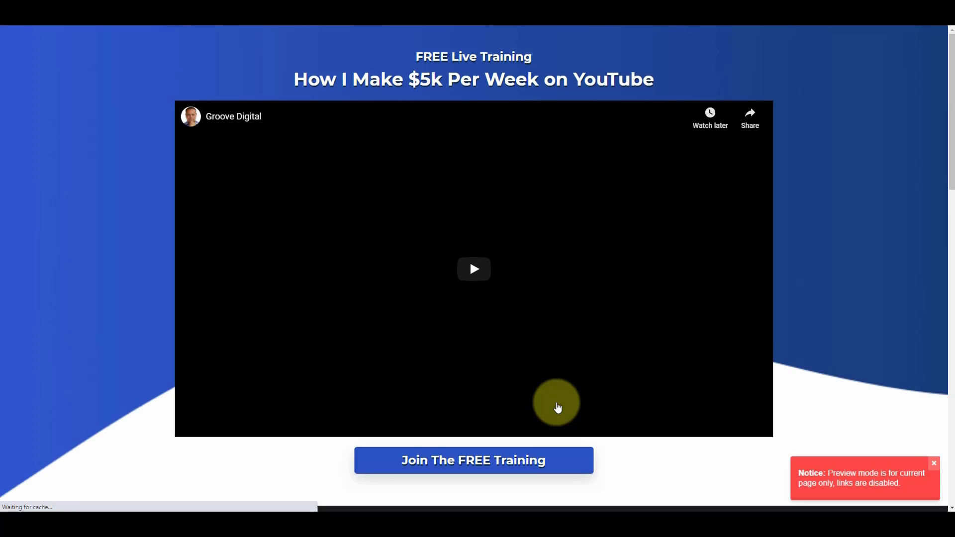
{"action": "mouse_move", "coordinate": [951, 83]}
{"action": "left_mouse_down"}
{"action": "mouse_move", "coordinate": [946, 417]}
{"action": "mouse_move", "coordinate": [951, 68]}
{"action": "left_mouse_up"}
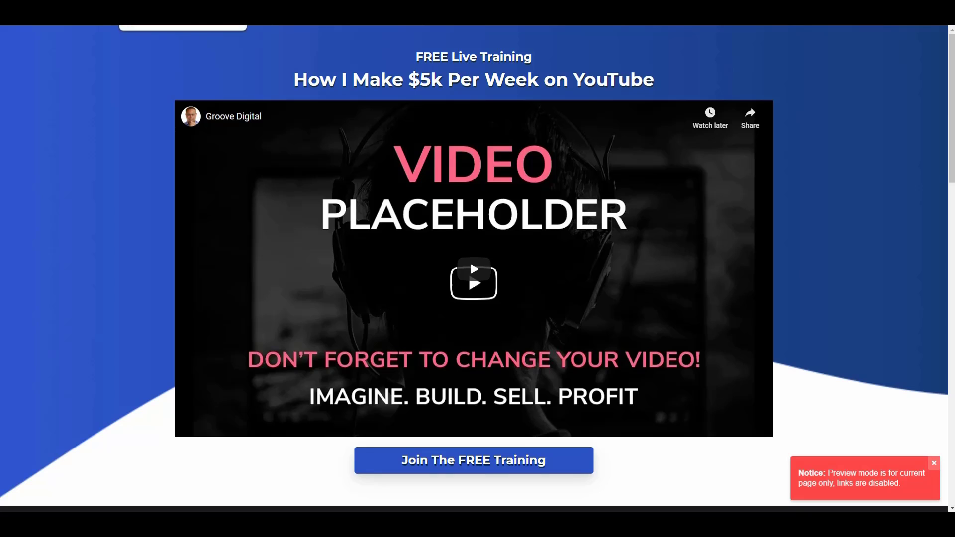
{"action": "key", "text": "ctrl+w"}
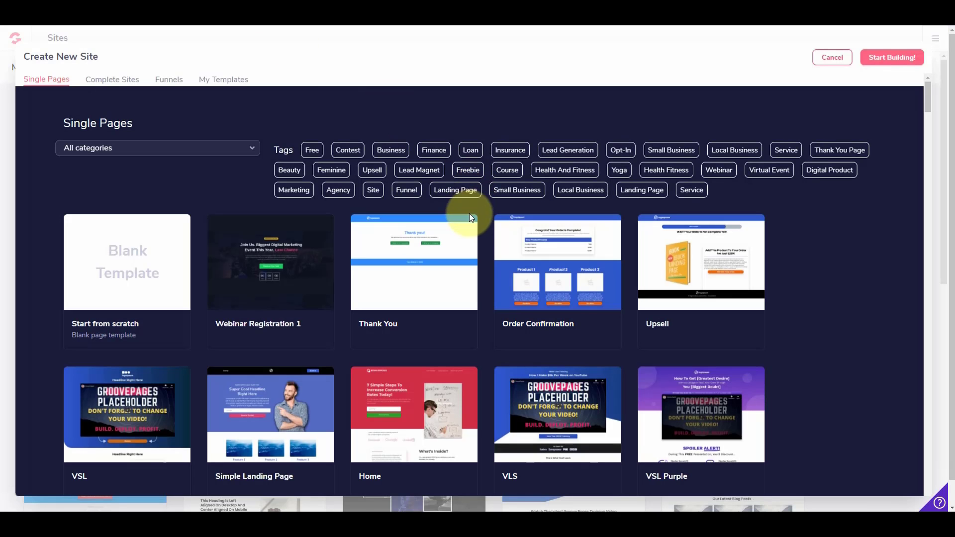
Create a new site named "Affiliate SIte" from the VLS single-page template.
{"action": "mouse_move", "coordinate": [556, 421]}
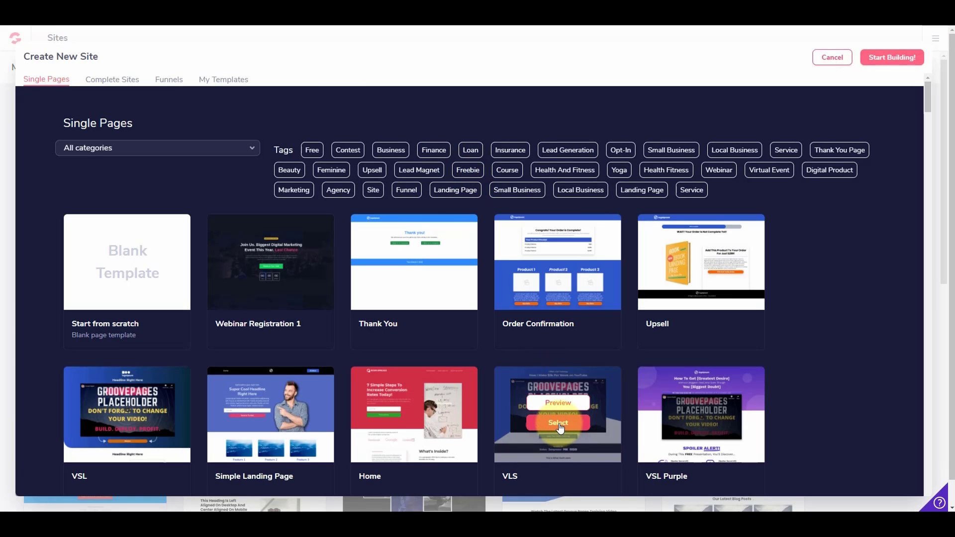
{"action": "left_click", "coordinate": [558, 423]}
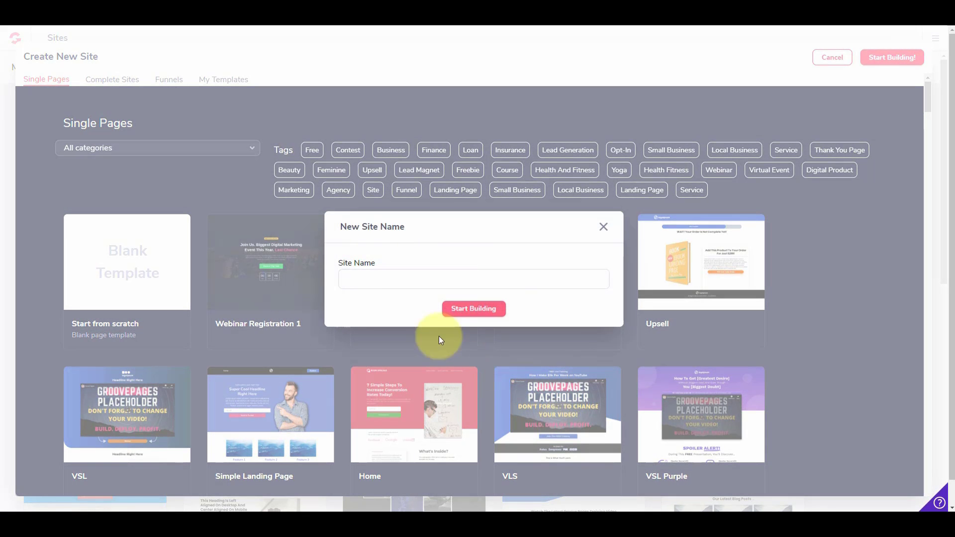
{"action": "left_click", "coordinate": [349, 273]}
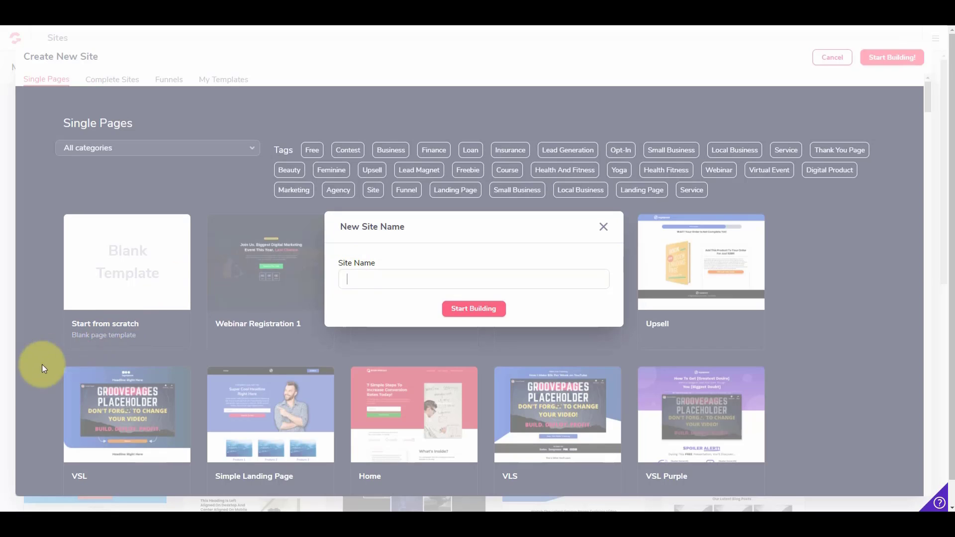
{"action": "type", "text": "Affiliate SIte"}
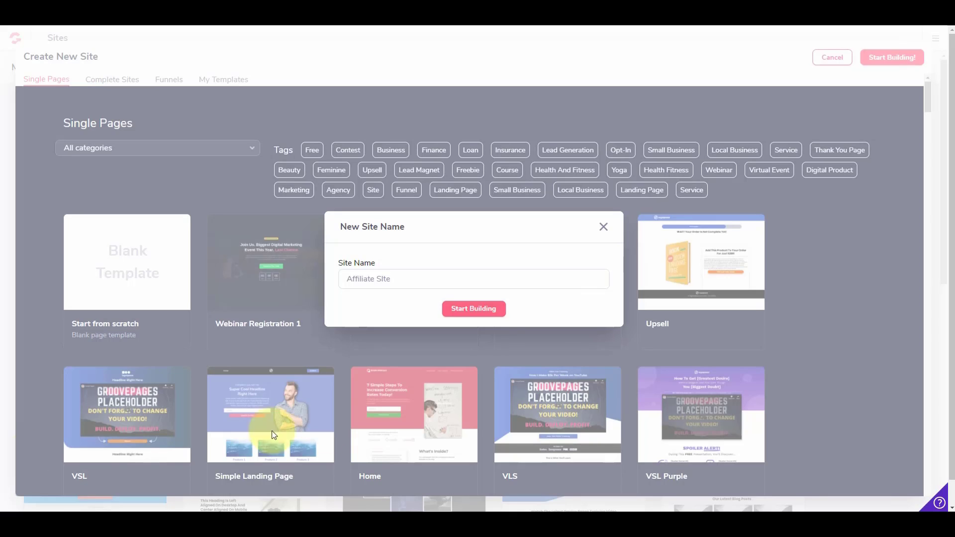
{"action": "left_click", "coordinate": [493, 311]}
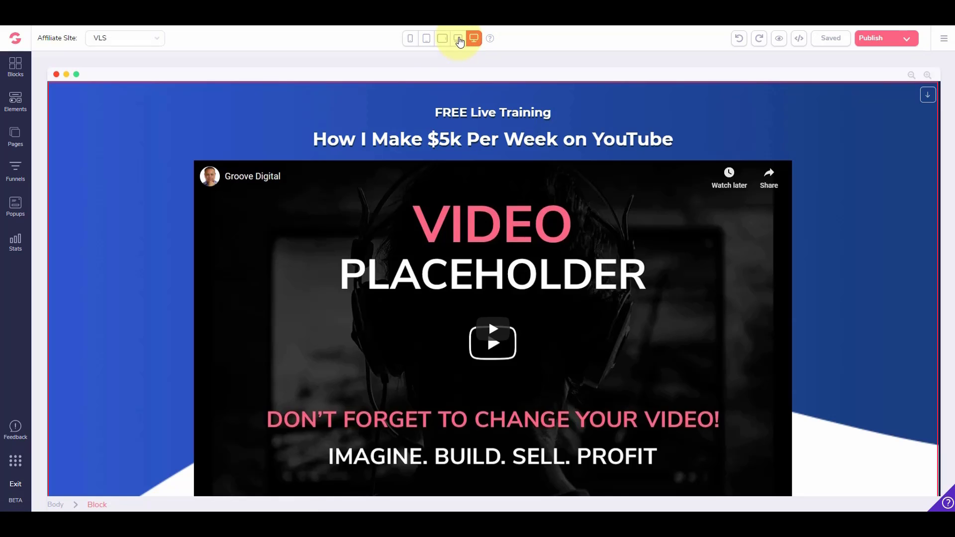
Check the page layout at the laptop, tablet and phone widths, then return to the desktop view.
{"action": "left_click", "coordinate": [459, 39]}
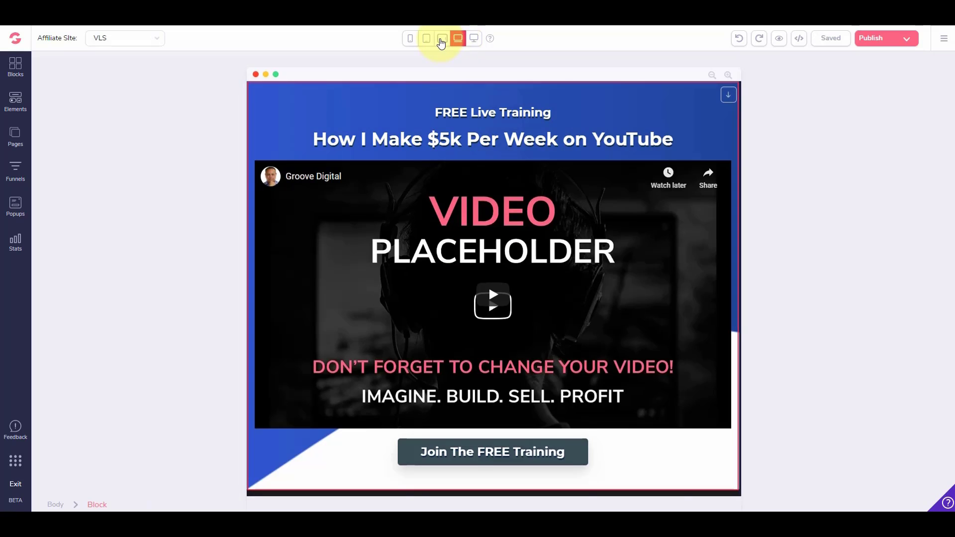
{"action": "left_click", "coordinate": [442, 41]}
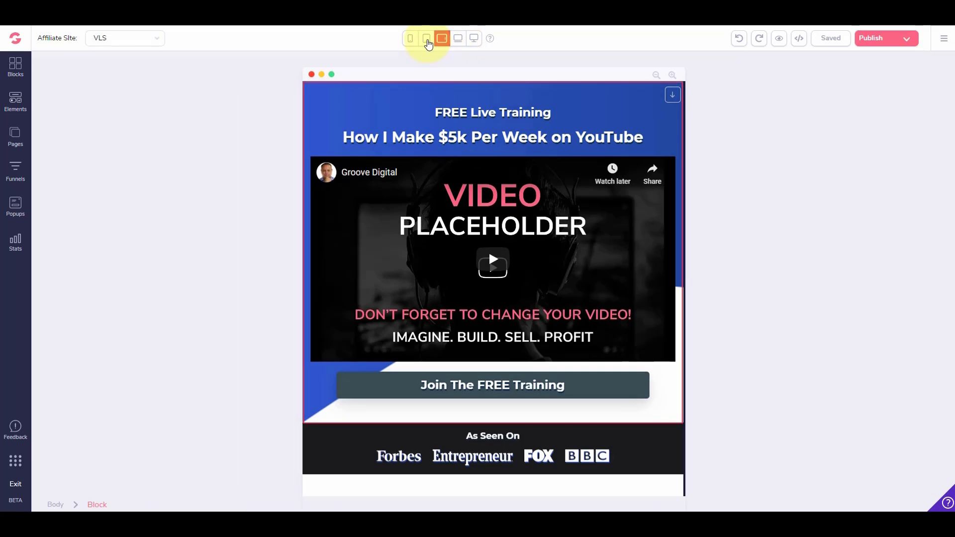
{"action": "left_click", "coordinate": [427, 41]}
{"action": "left_click", "coordinate": [410, 39]}
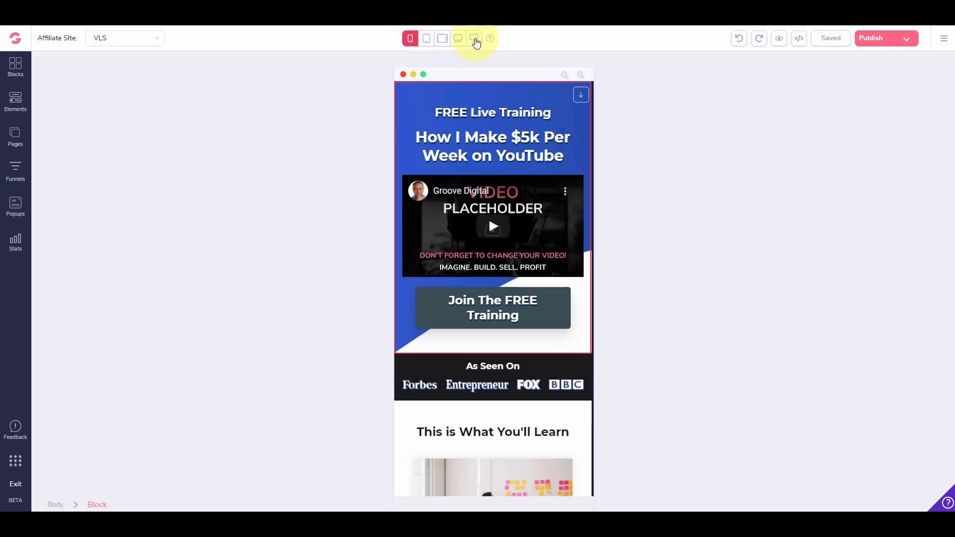
{"action": "left_click", "coordinate": [475, 39]}
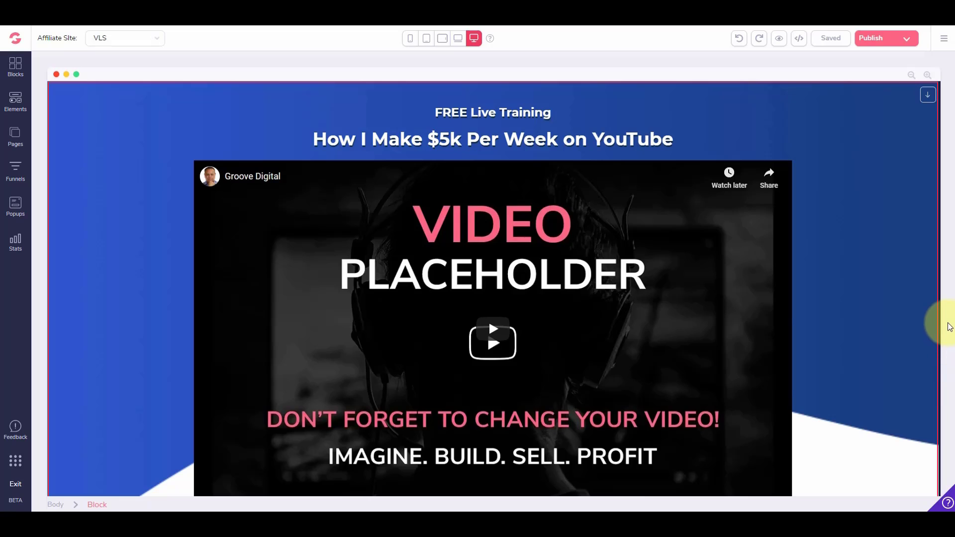
Delete the "This is What You'll Learn" block with the three topics from the page.
{"action": "scroll", "coordinate": [929, 312], "scroll_direction": "down", "scroll_amount": 3}
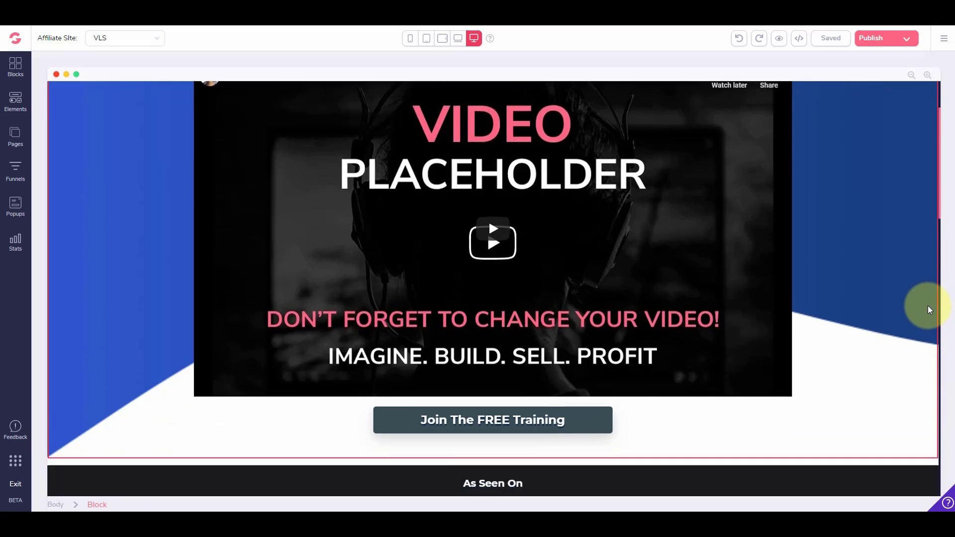
{"action": "scroll", "coordinate": [931, 211], "scroll_direction": "down", "scroll_amount": 7}
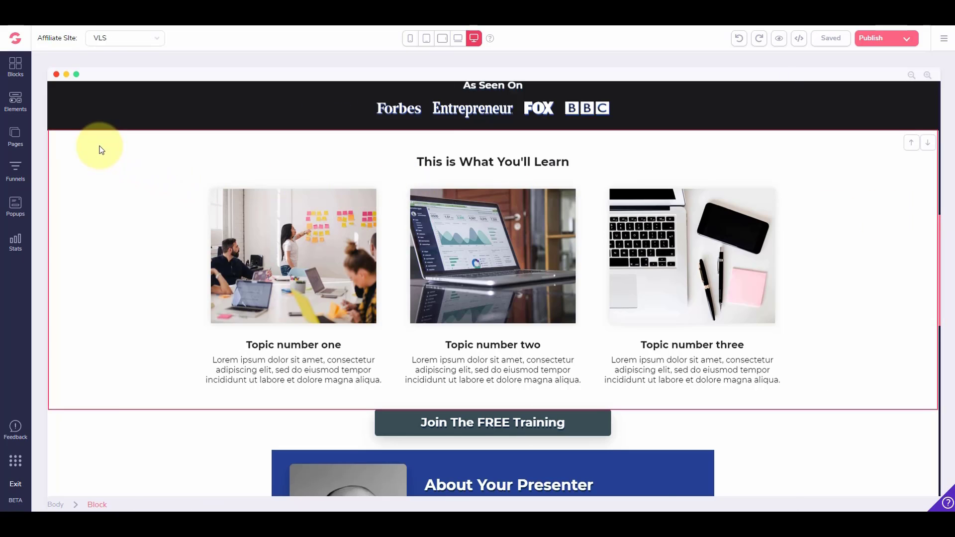
{"action": "left_click", "coordinate": [102, 148]}
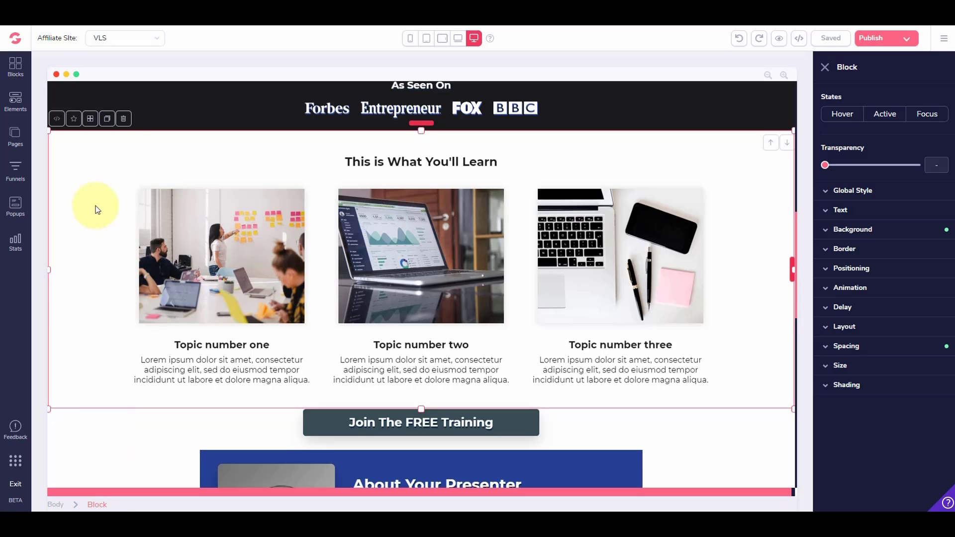
{"action": "left_click", "coordinate": [124, 121]}
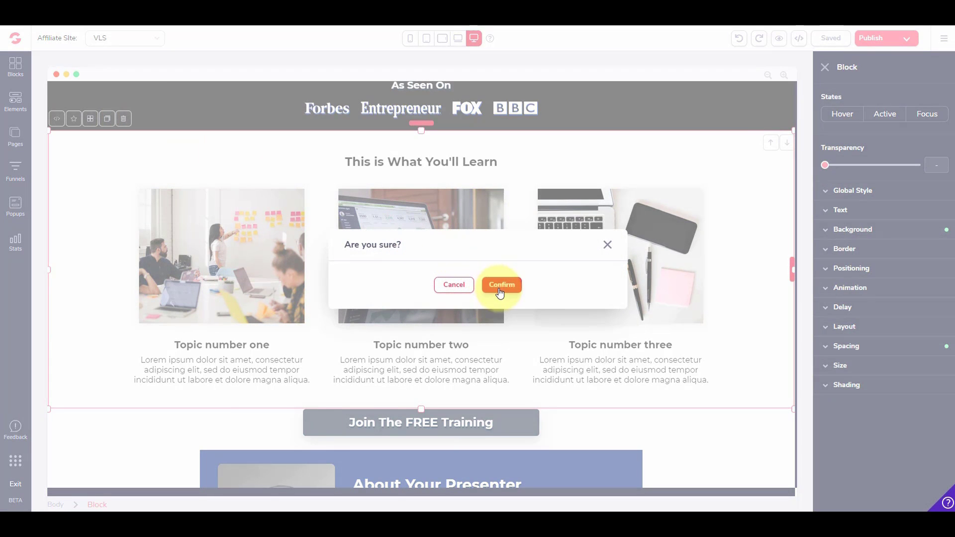
{"action": "left_click", "coordinate": [500, 288]}
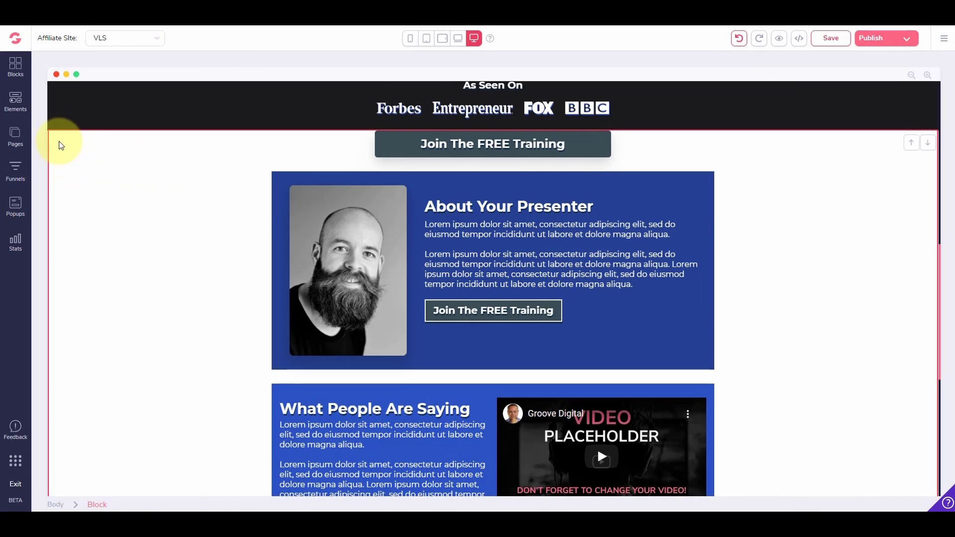
Delete the block containing "About Your Presenter" and "What People Are Saying".
{"action": "left_click", "coordinate": [54, 138]}
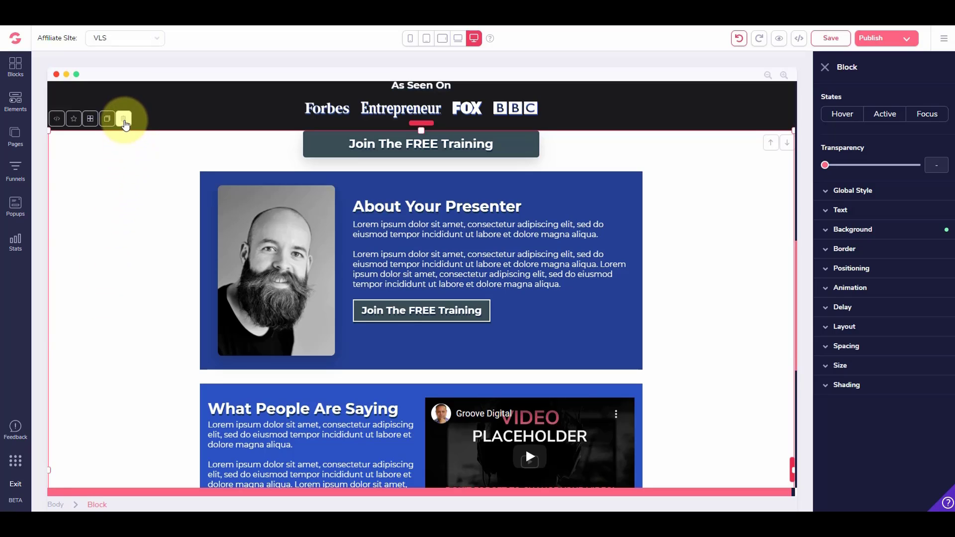
{"action": "left_click", "coordinate": [125, 124]}
{"action": "left_click", "coordinate": [497, 285]}
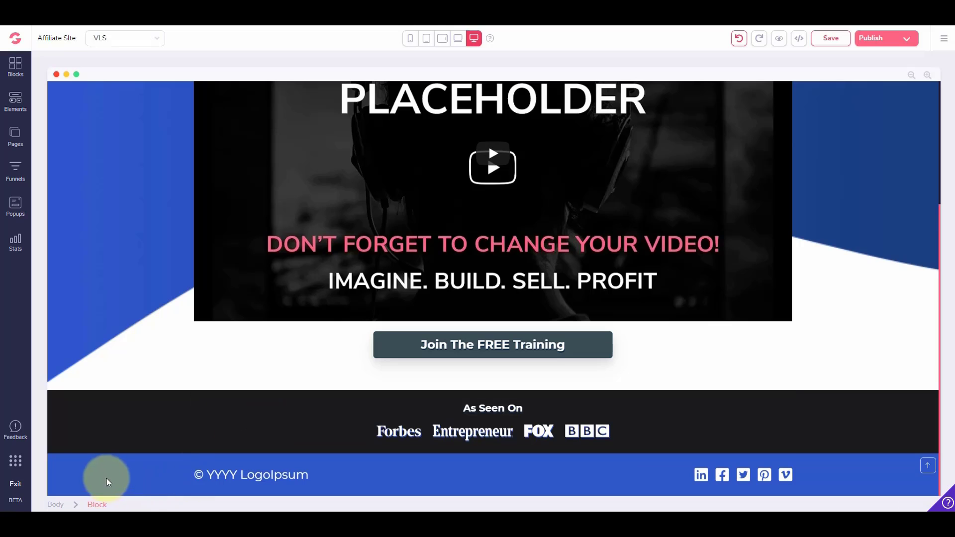
Delete the blue footer block with the copyright line and social icons.
{"action": "left_click", "coordinate": [107, 479]}
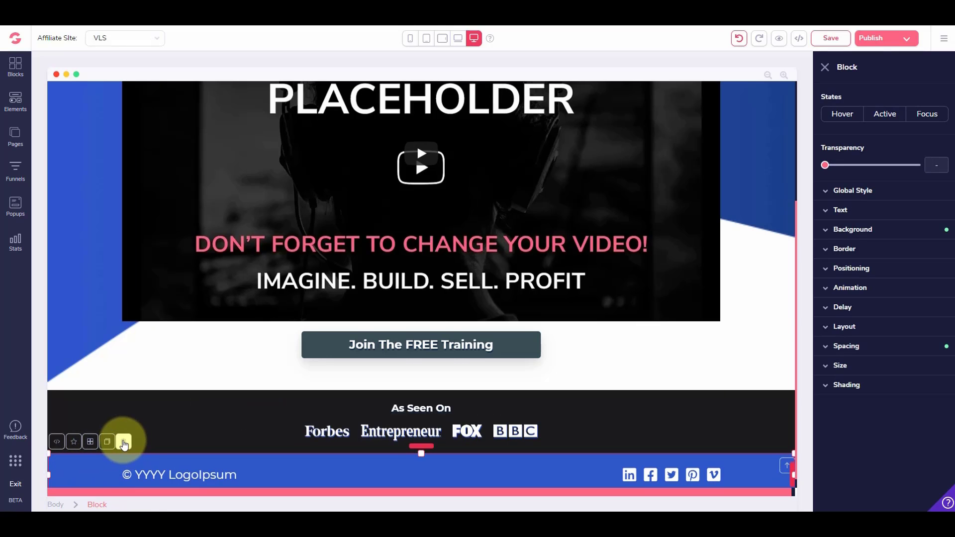
{"action": "left_click", "coordinate": [124, 444]}
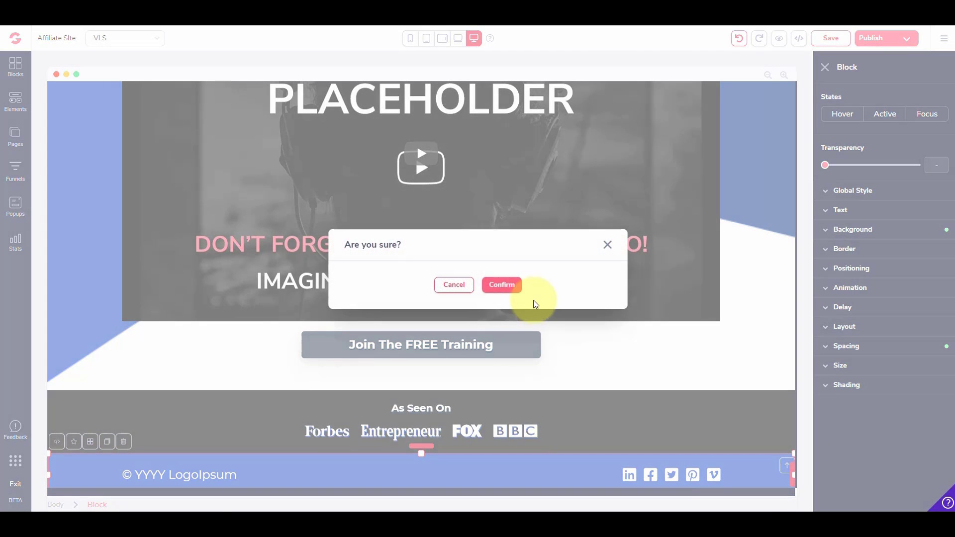
{"action": "left_click", "coordinate": [508, 284]}
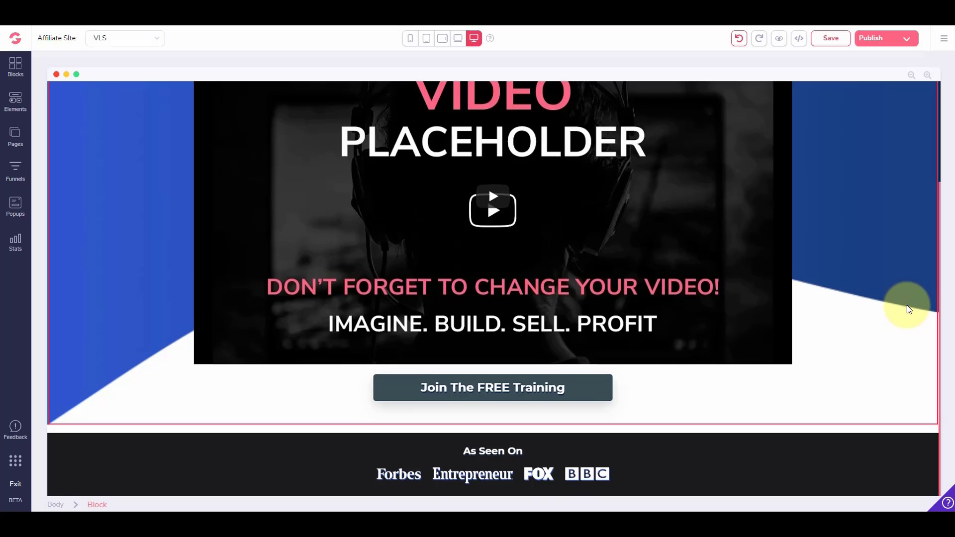
Open the "FREE Live Training" line above the main headline for editing and select all its text.
{"action": "scroll", "coordinate": [906, 306], "scroll_direction": "up", "scroll_amount": 3}
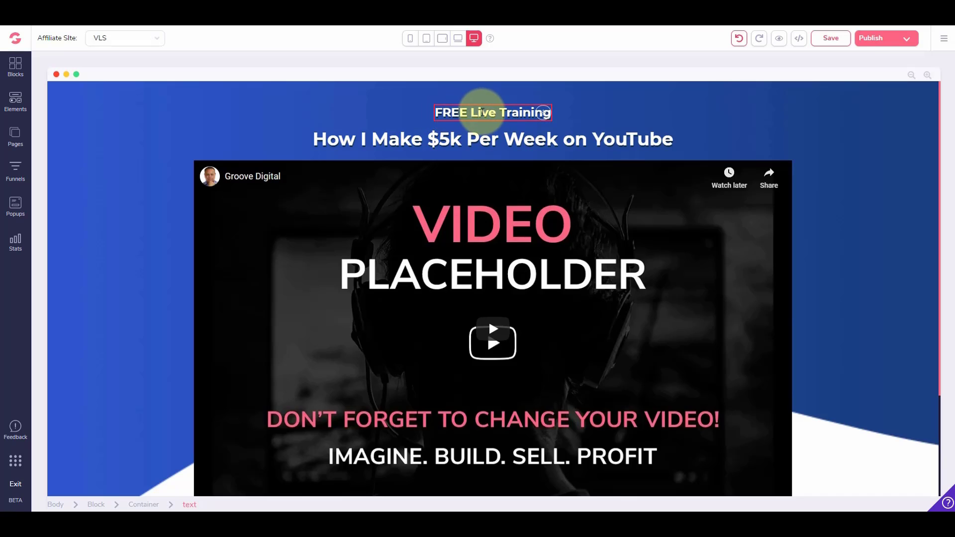
{"action": "left_click", "coordinate": [437, 112]}
{"action": "left_click", "coordinate": [372, 114]}
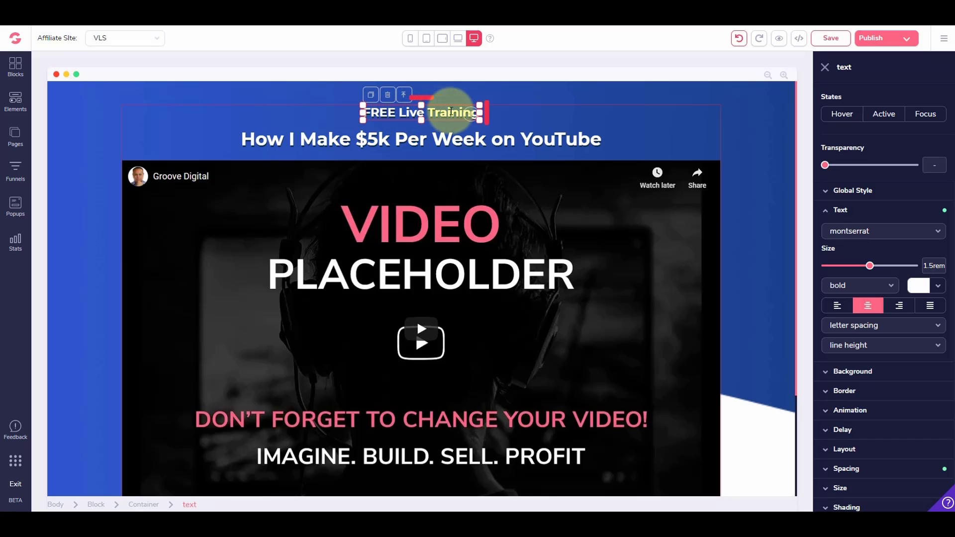
{"action": "left_click_drag", "start_coordinate": [366, 114], "coordinate": [479, 114]}
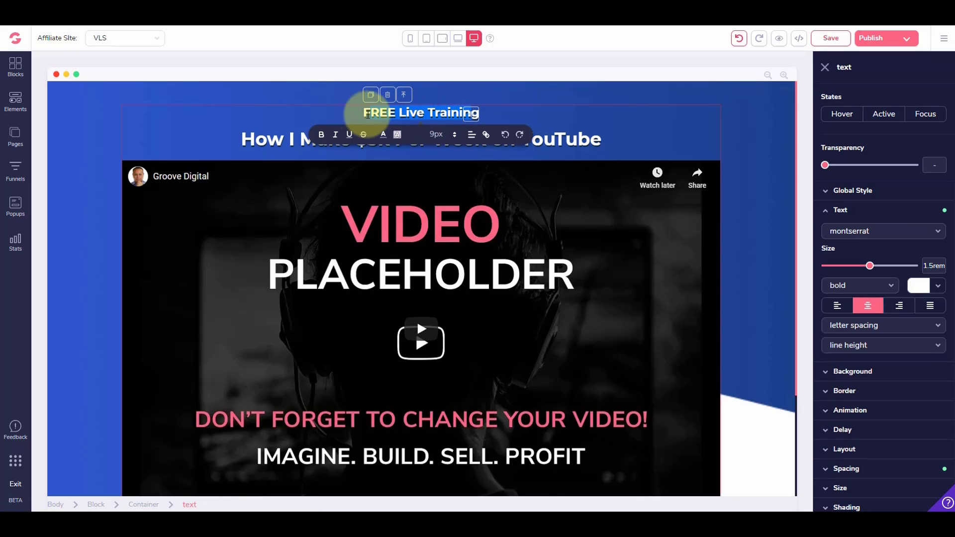
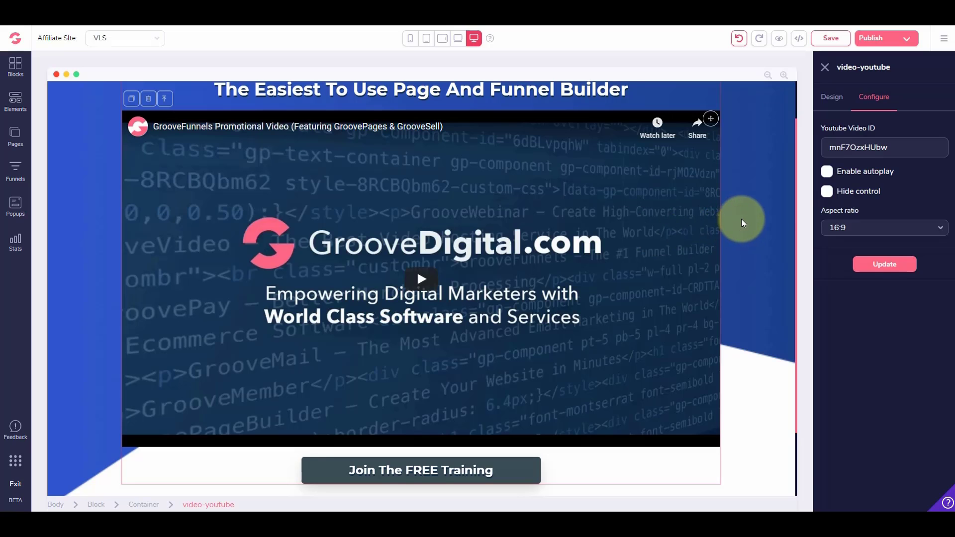
Set the button text below the video to "Grab Your Free Account" and make it link to a URL.
{"action": "scroll", "coordinate": [771, 205], "scroll_direction": "down", "scroll_amount": 2}
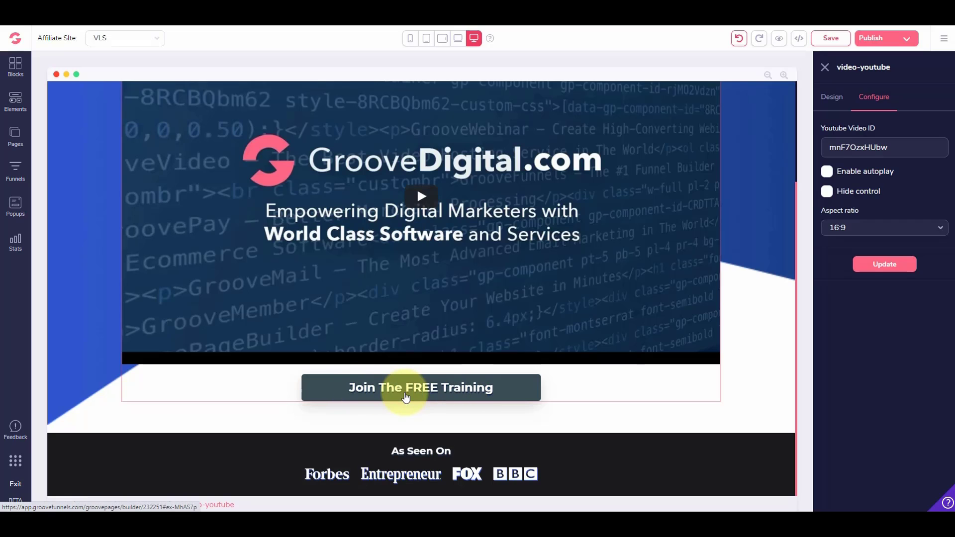
{"action": "left_click", "coordinate": [437, 393]}
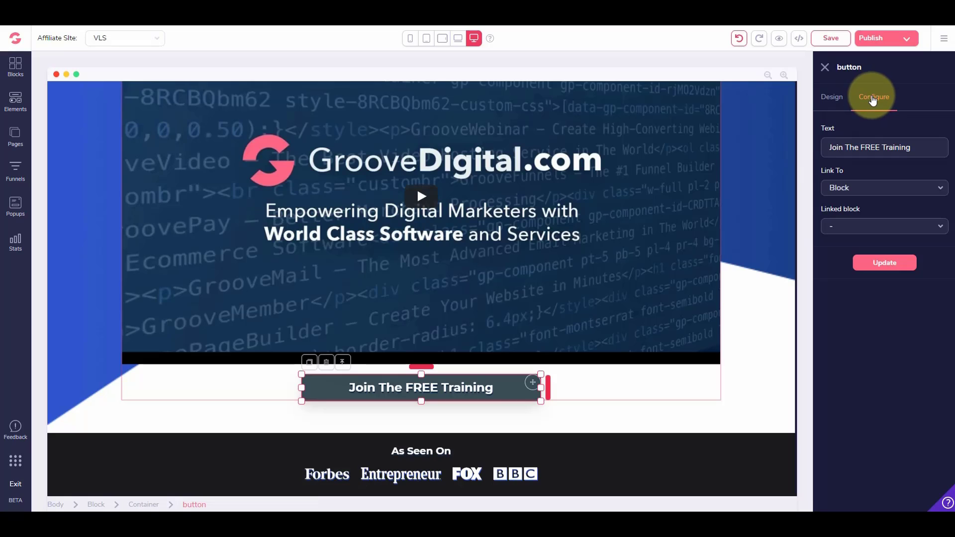
{"action": "left_click_drag", "start_coordinate": [939, 146], "coordinate": [825, 151]}
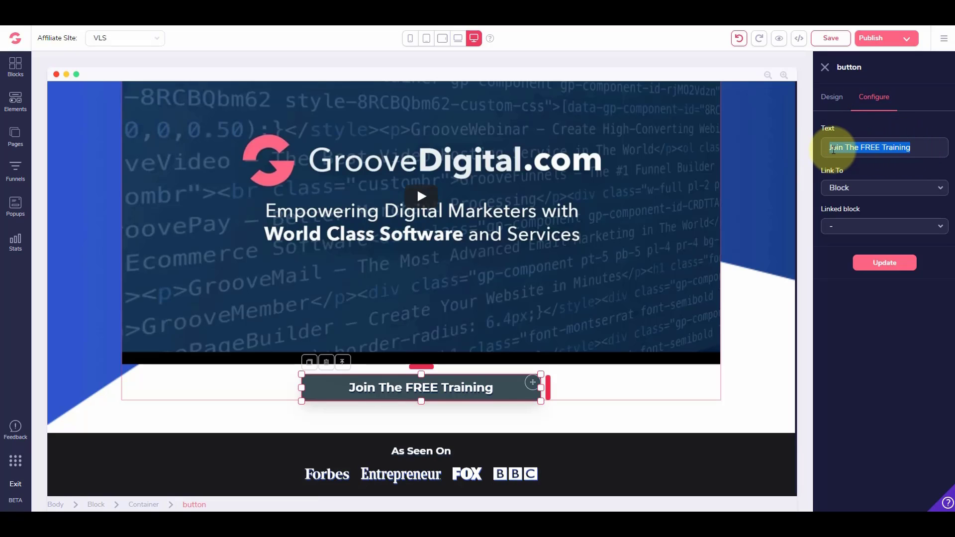
{"action": "type", "text": "Grab Your Free Account"}
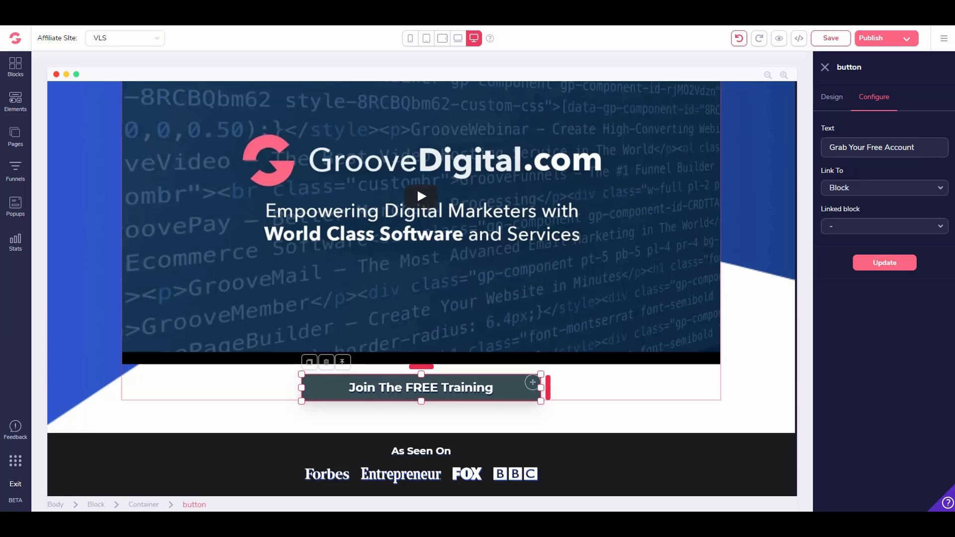
{"action": "left_click", "coordinate": [842, 189]}
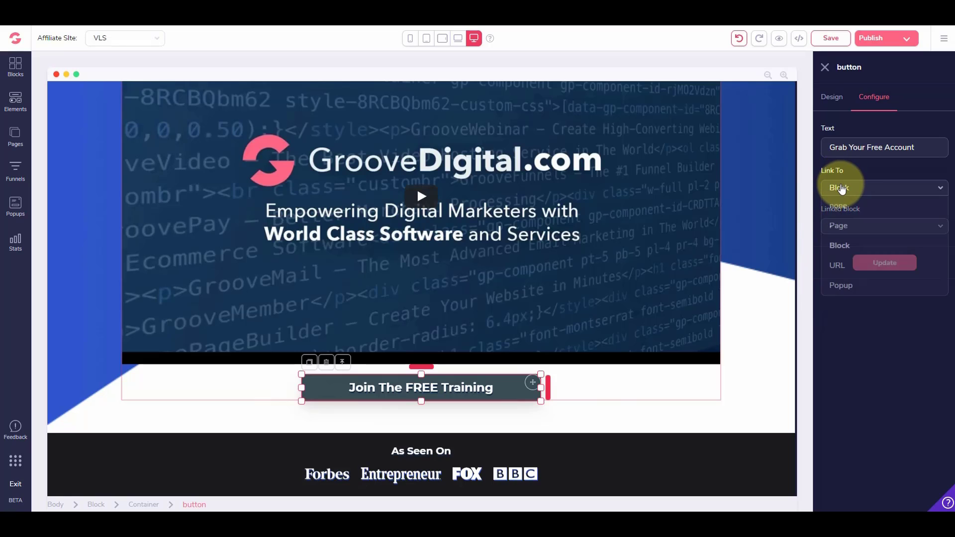
{"action": "left_click", "coordinate": [838, 266]}
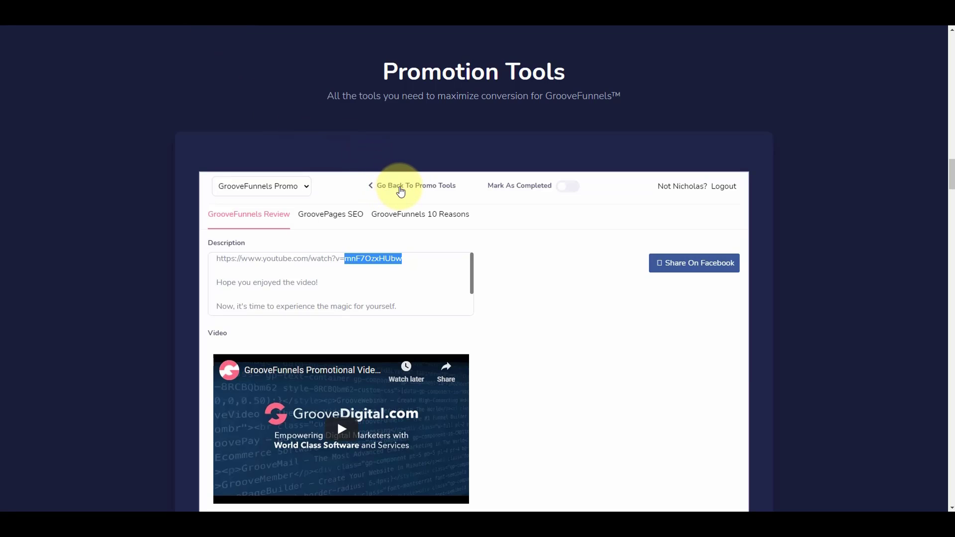
Switch to the GrooveFunnels promotion tools page and copy the "Package Descriptions - Free and Lifetime" affiliate link.
{"action": "left_click", "coordinate": [416, 191]}
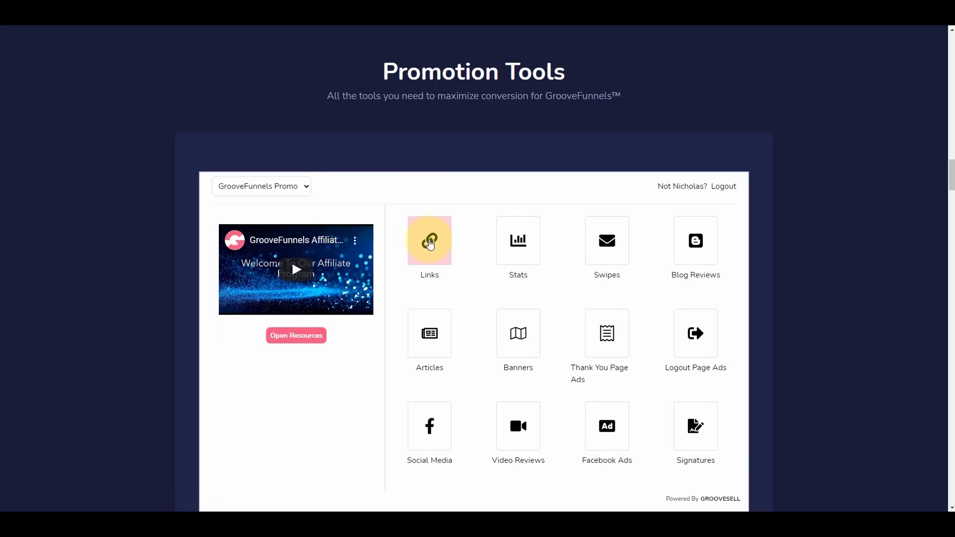
{"action": "left_click", "coordinate": [431, 244]}
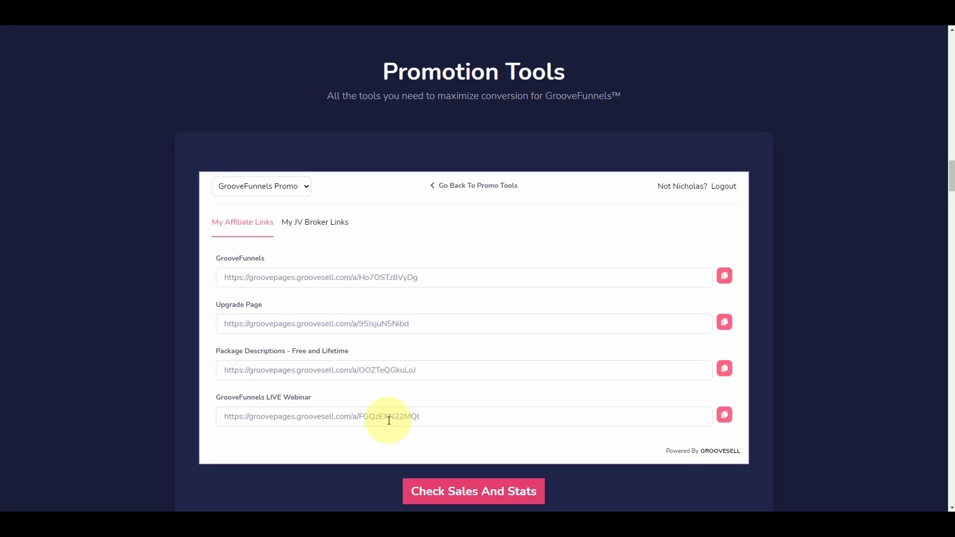
{"action": "triple_click", "coordinate": [418, 371]}
{"action": "left_click_drag", "start_coordinate": [390, 371], "coordinate": [348, 361]}
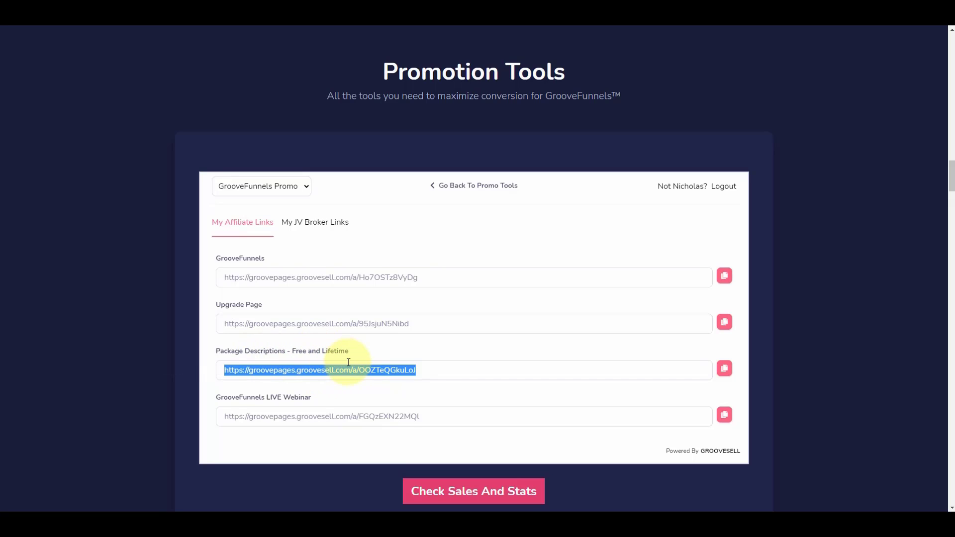
{"action": "left_click", "coordinate": [725, 369]}
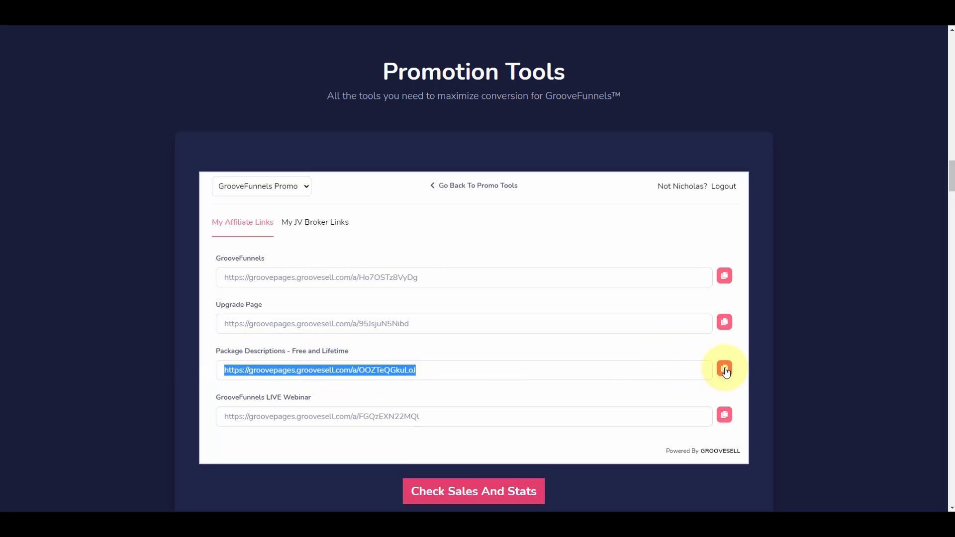
{"action": "left_click", "coordinate": [724, 370]}
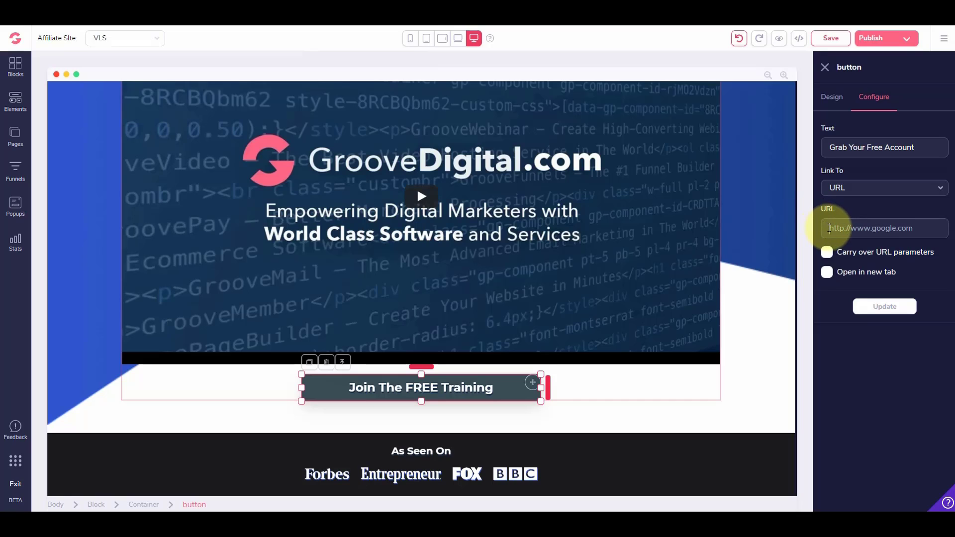
Switch back to the page builder, paste the copied affiliate link as the button's URL, apply it and save the page.
{"action": "right_click", "coordinate": [829, 228]}
{"action": "left_click", "coordinate": [852, 304]}
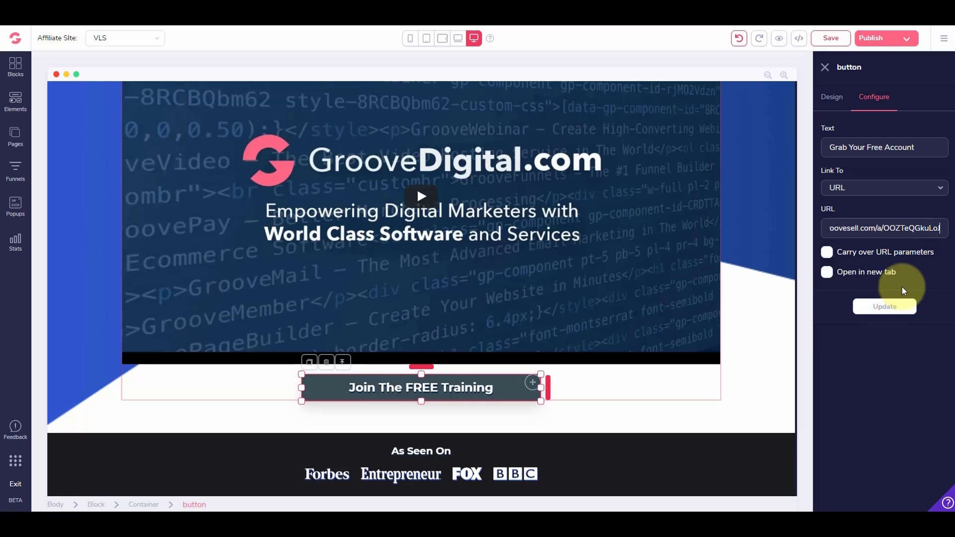
{"action": "left_click", "coordinate": [884, 310]}
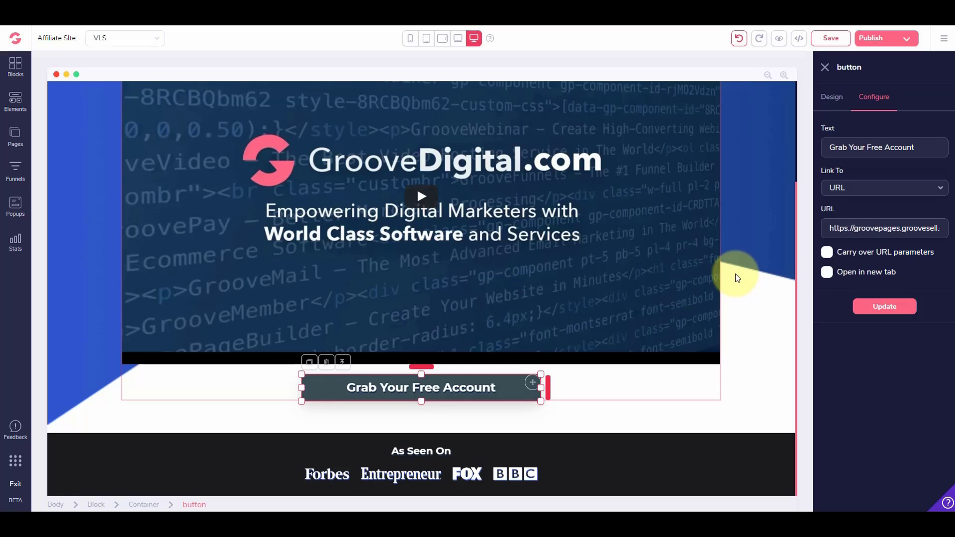
{"action": "left_click", "coordinate": [830, 40]}
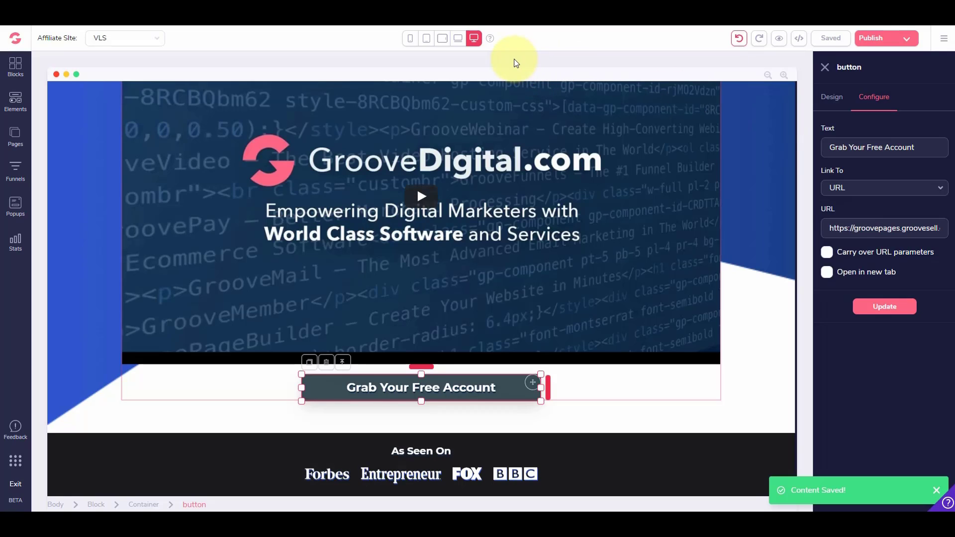
In the phone view, set the text size of "Grab Your Free Copy Of" to 1.25rem and the main headline to 1.5rem.
{"action": "left_click", "coordinate": [410, 39]}
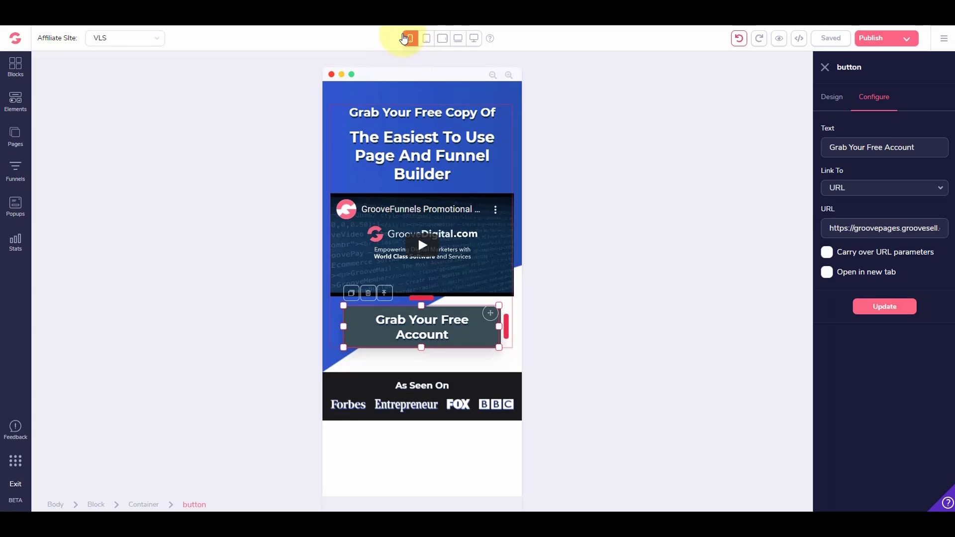
{"action": "left_click", "coordinate": [417, 113]}
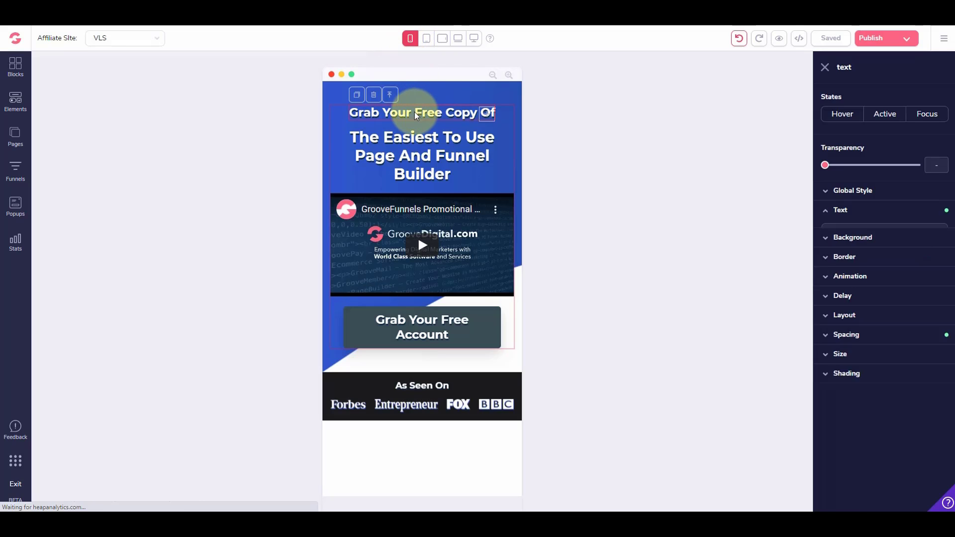
{"action": "left_click", "coordinate": [445, 113]}
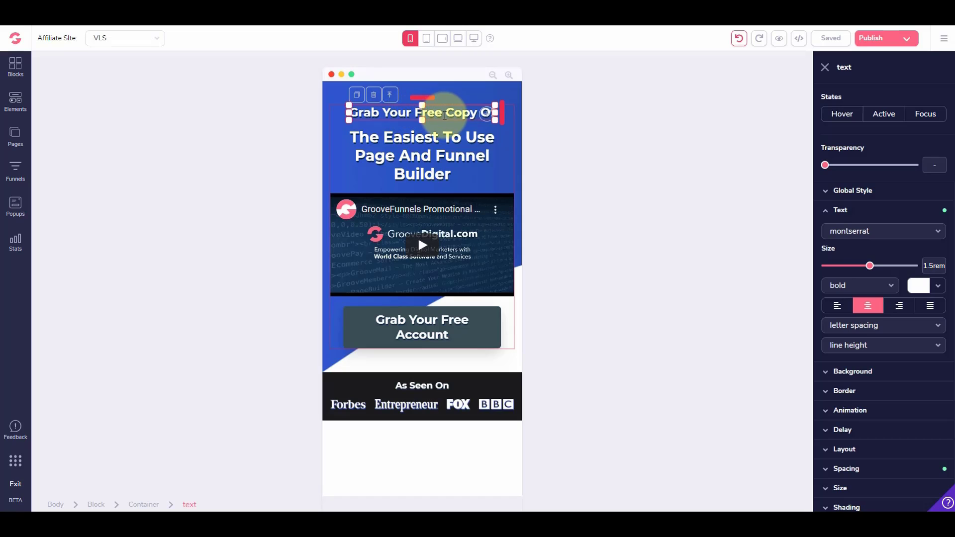
{"action": "left_click", "coordinate": [865, 268]}
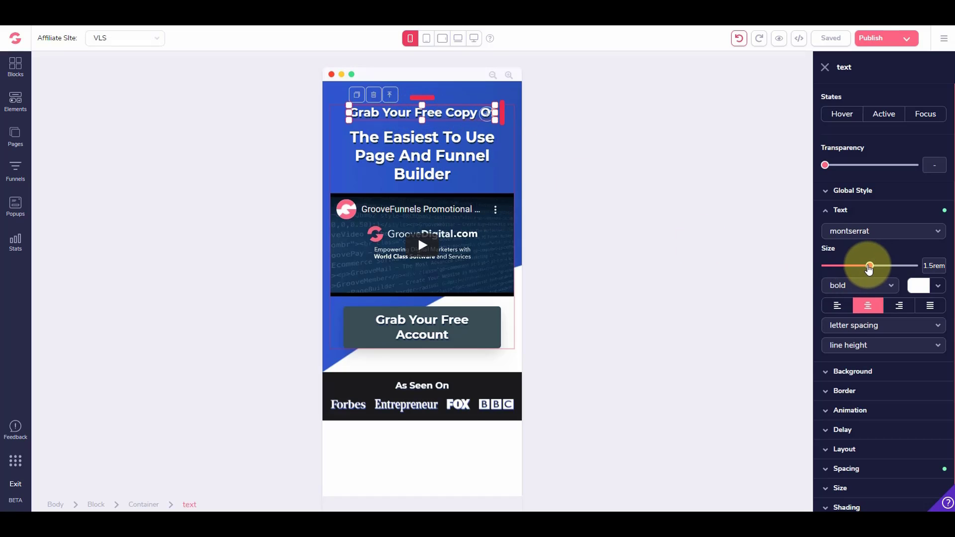
{"action": "left_click_drag", "start_coordinate": [869, 269], "coordinate": [863, 270]}
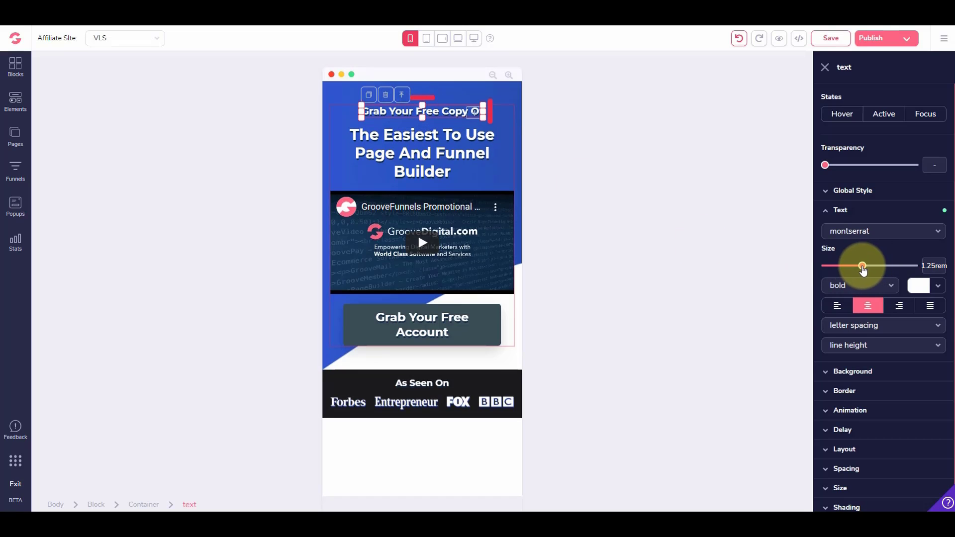
{"action": "left_click", "coordinate": [445, 146]}
{"action": "left_click_drag", "start_coordinate": [878, 267], "coordinate": [874, 273]}
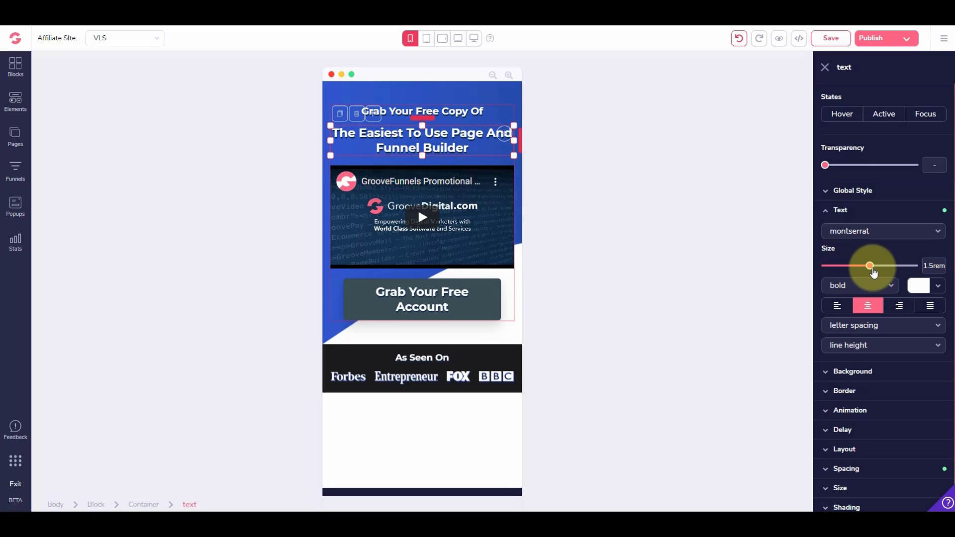
Set the "Grab Your Free Account" button's text size to 1rem in the phone view.
{"action": "left_click", "coordinate": [432, 304]}
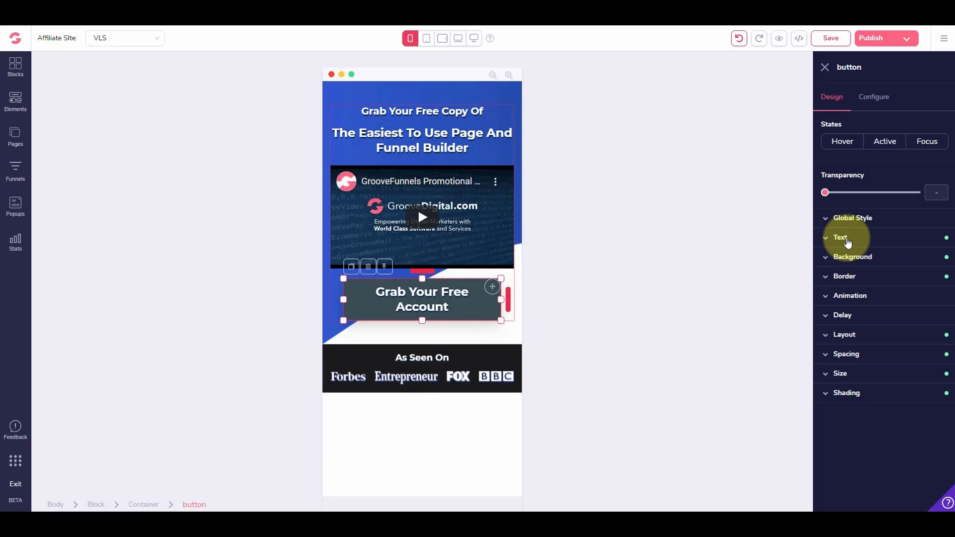
{"action": "left_click", "coordinate": [847, 239]}
{"action": "left_click_drag", "start_coordinate": [868, 293], "coordinate": [852, 297]}
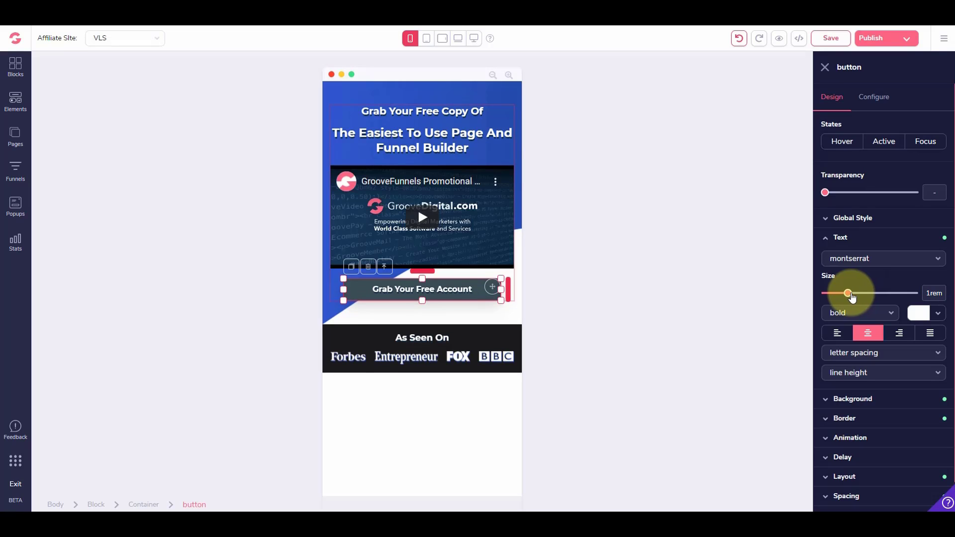
Check the tablet and laptop views, set "Grab Your Free Copy Of" to 1.5rem in the desktop view, and save the page.
{"action": "left_click", "coordinate": [427, 40]}
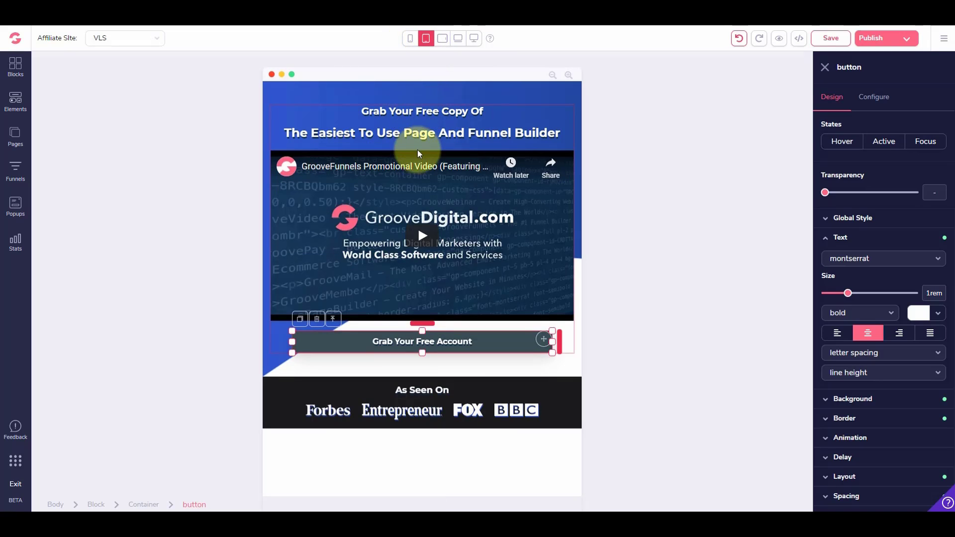
{"action": "left_click", "coordinate": [442, 39]}
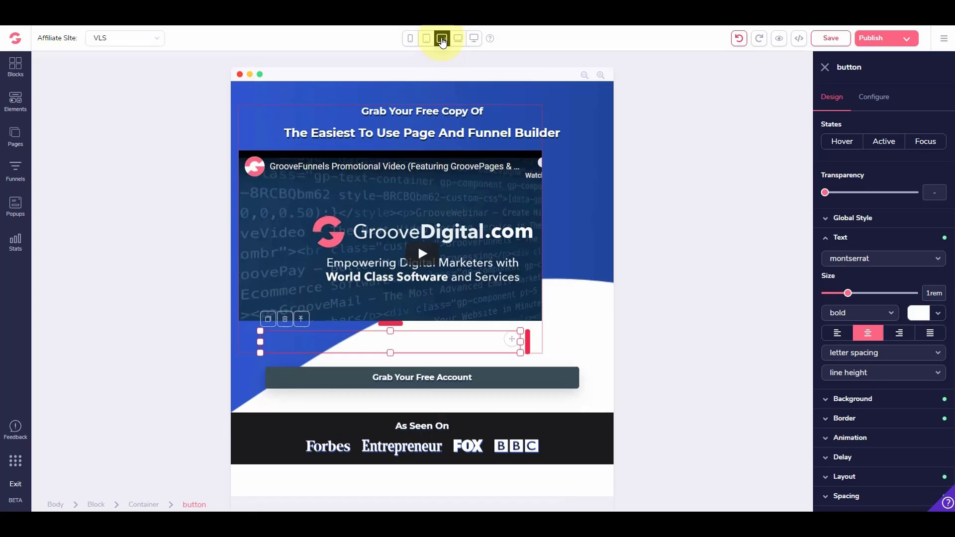
{"action": "left_click", "coordinate": [459, 39]}
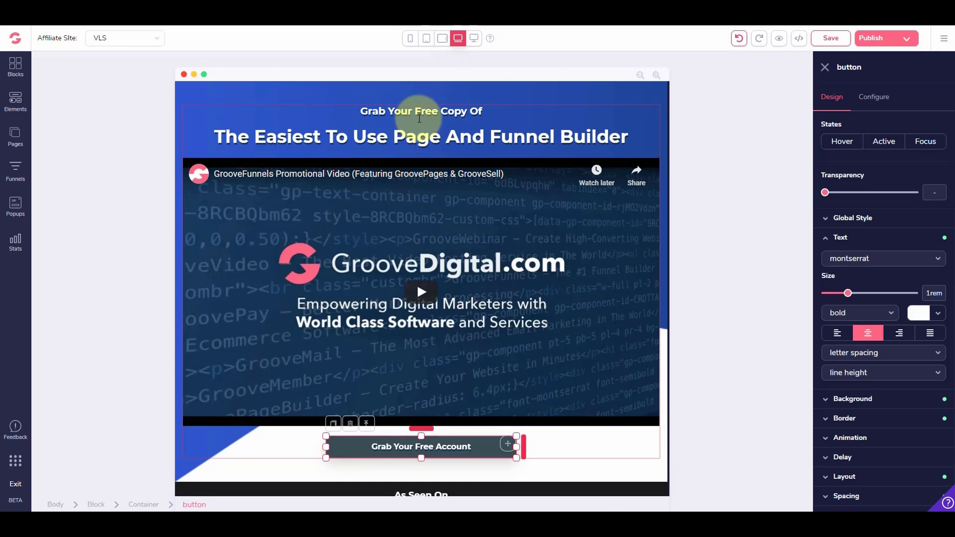
{"action": "left_click", "coordinate": [474, 39]}
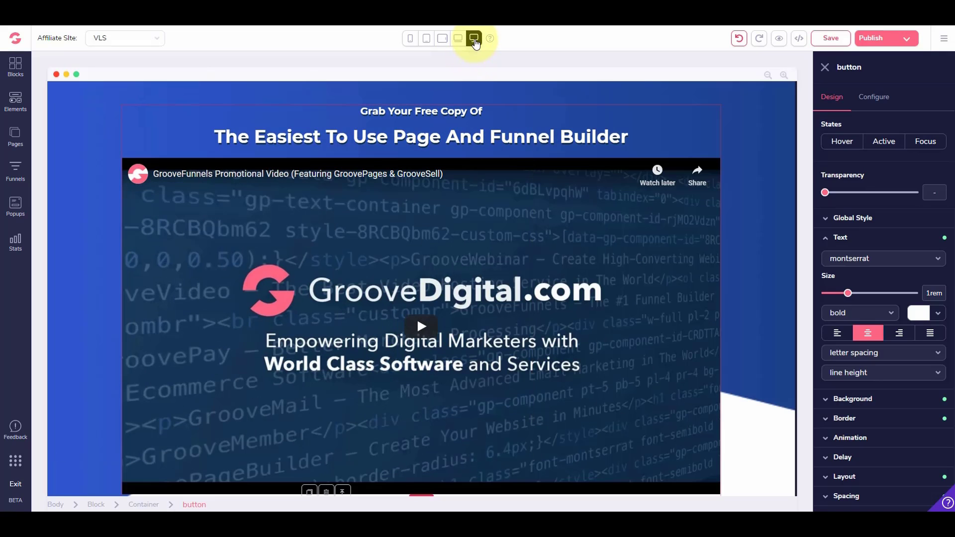
{"action": "left_click", "coordinate": [441, 113]}
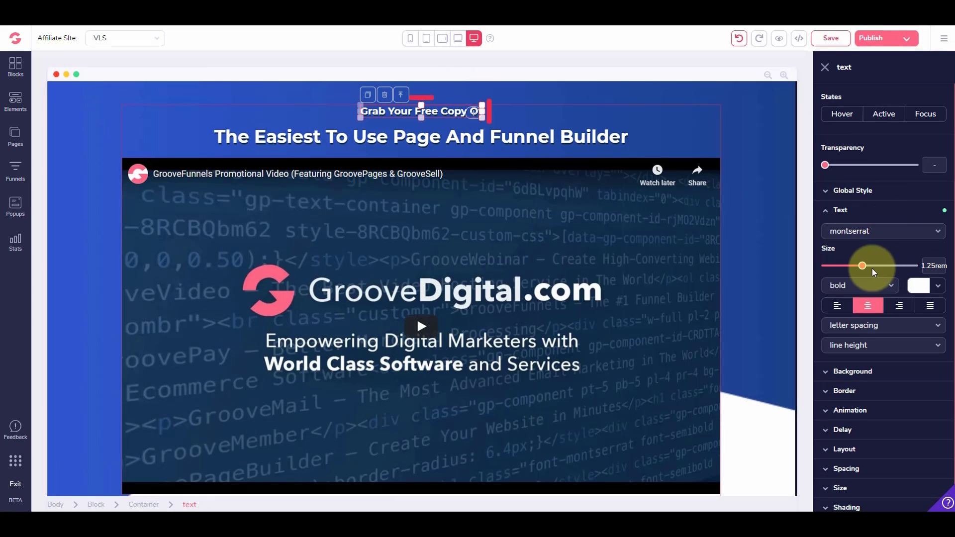
{"action": "mouse_move", "coordinate": [870, 266]}
{"action": "left_mouse_down"}
{"action": "mouse_move", "coordinate": [859, 264]}
{"action": "mouse_move", "coordinate": [870, 267]}
{"action": "left_mouse_up"}
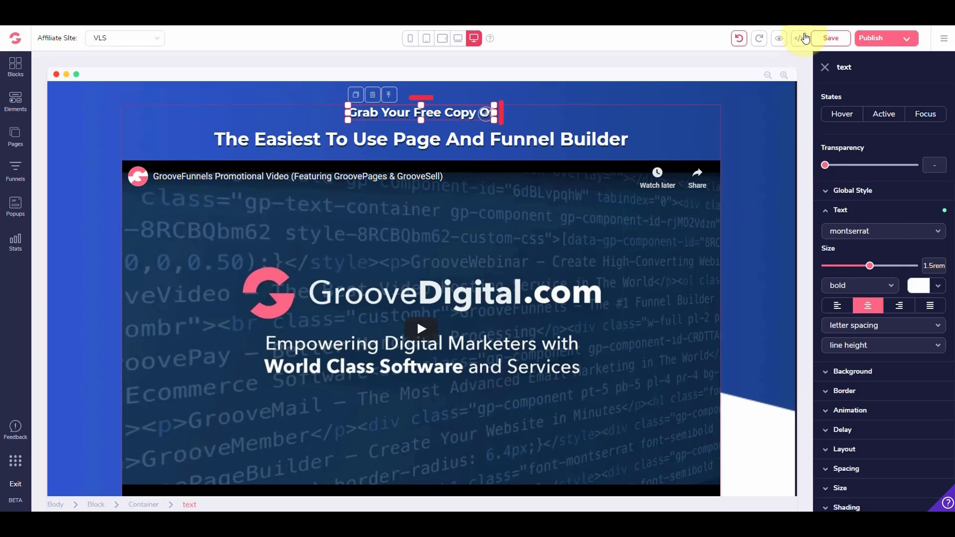
{"action": "left_click", "coordinate": [829, 38]}
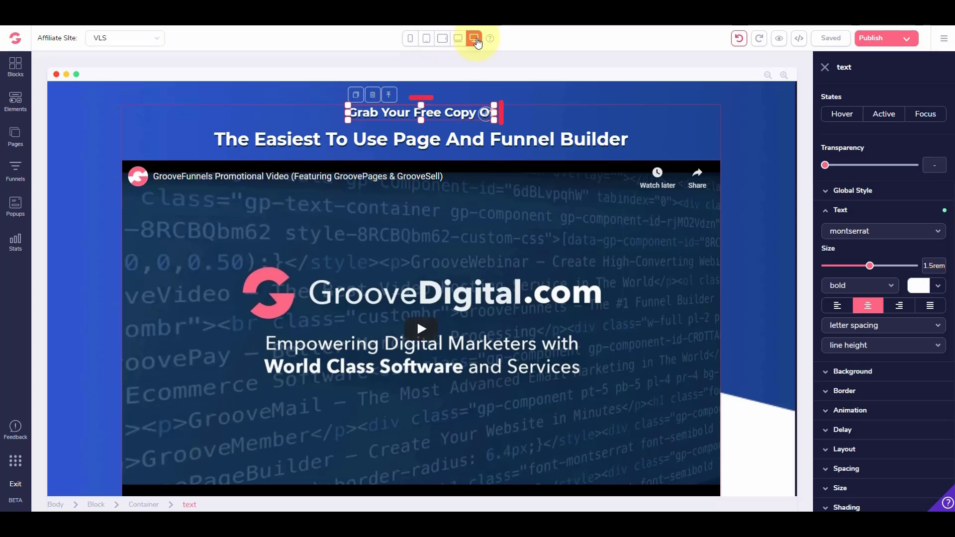
Compare the text size of "Grab Your Free Copy Of" in the phone and desktop views.
{"action": "left_click", "coordinate": [411, 40]}
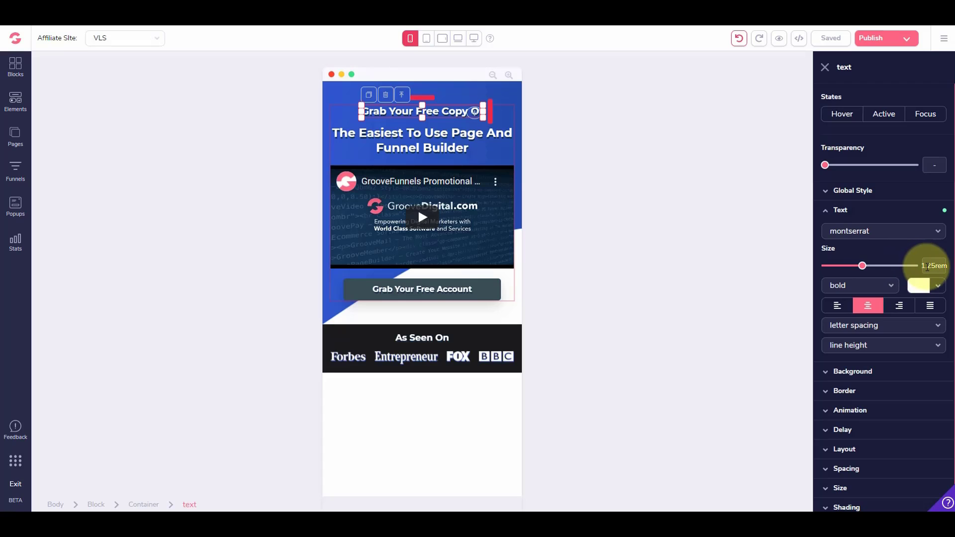
{"action": "left_click", "coordinate": [475, 40]}
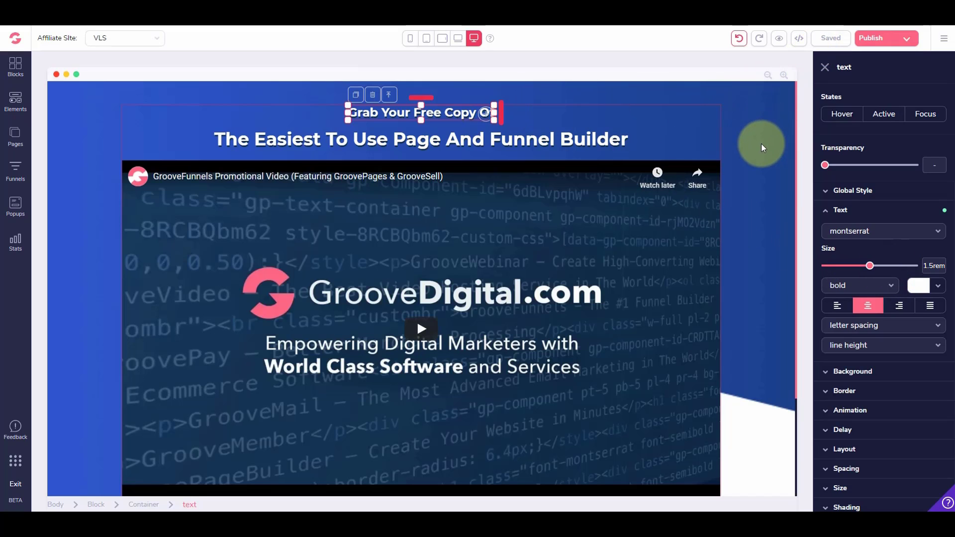
{"action": "scroll", "coordinate": [761, 143], "scroll_direction": "down", "scroll_amount": 3}
{"action": "scroll", "coordinate": [761, 143], "scroll_direction": "up", "scroll_amount": 3}
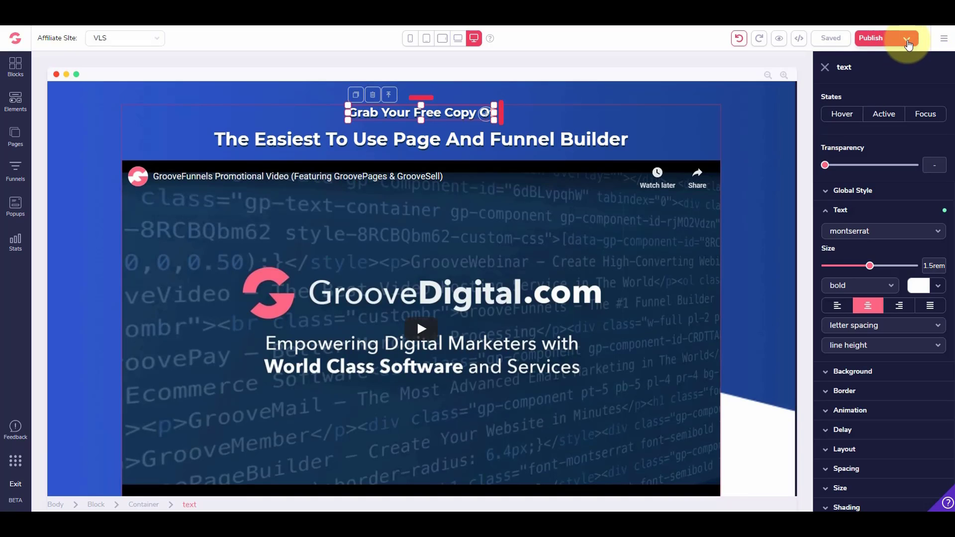
Close the text settings, save the page and open its publishing settings.
{"action": "left_click", "coordinate": [826, 71]}
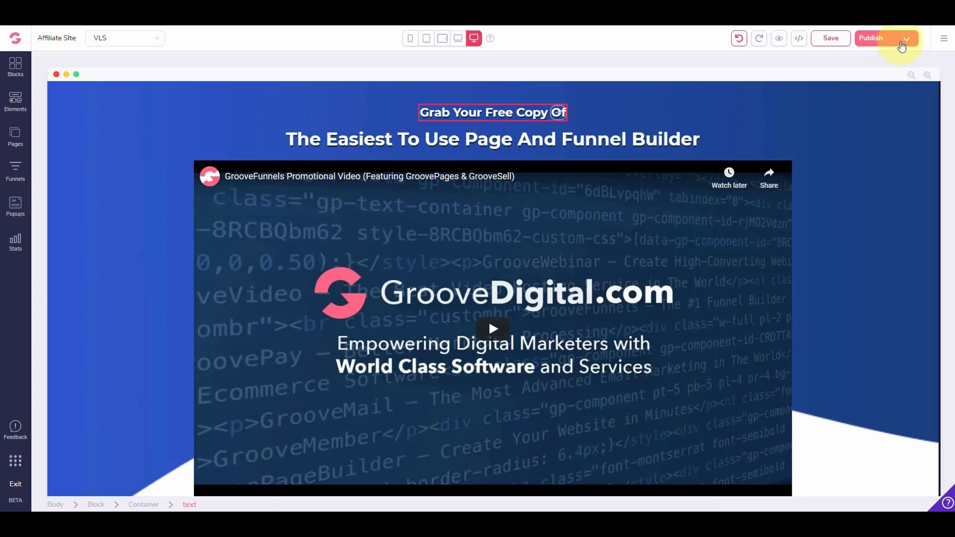
{"action": "left_click", "coordinate": [831, 40]}
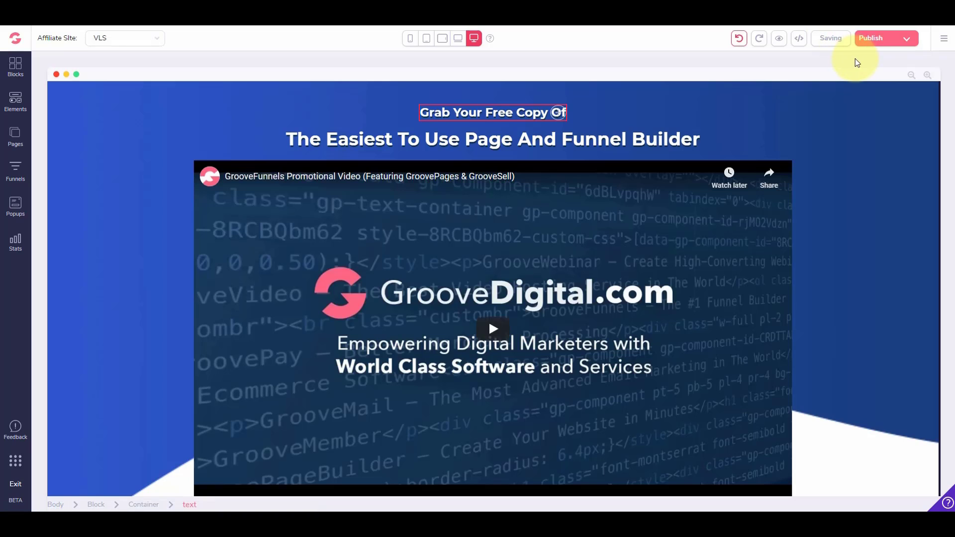
{"action": "left_click", "coordinate": [908, 40]}
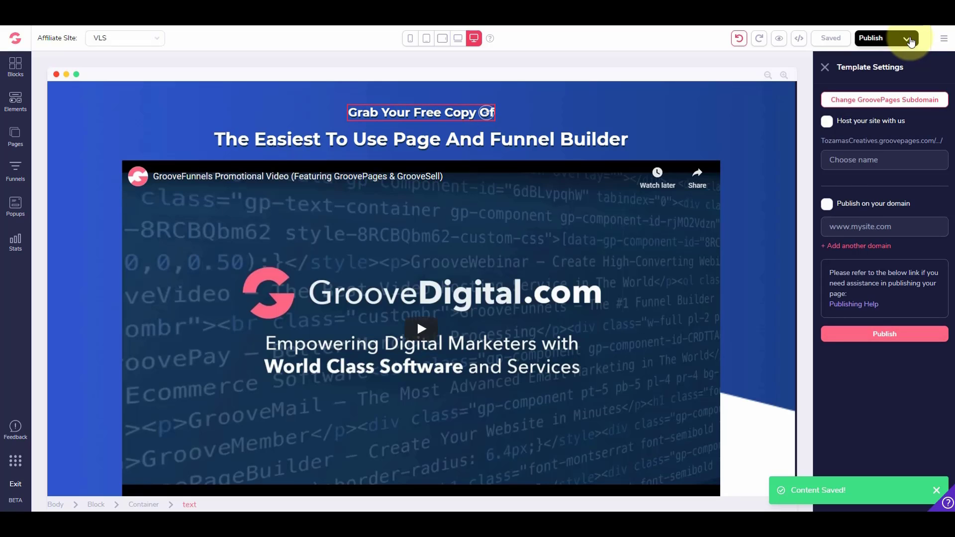
Host the site on the GroovePages subdomain under the name "freepageandfunnelsbuilder" and publish it.
{"action": "left_click", "coordinate": [843, 160]}
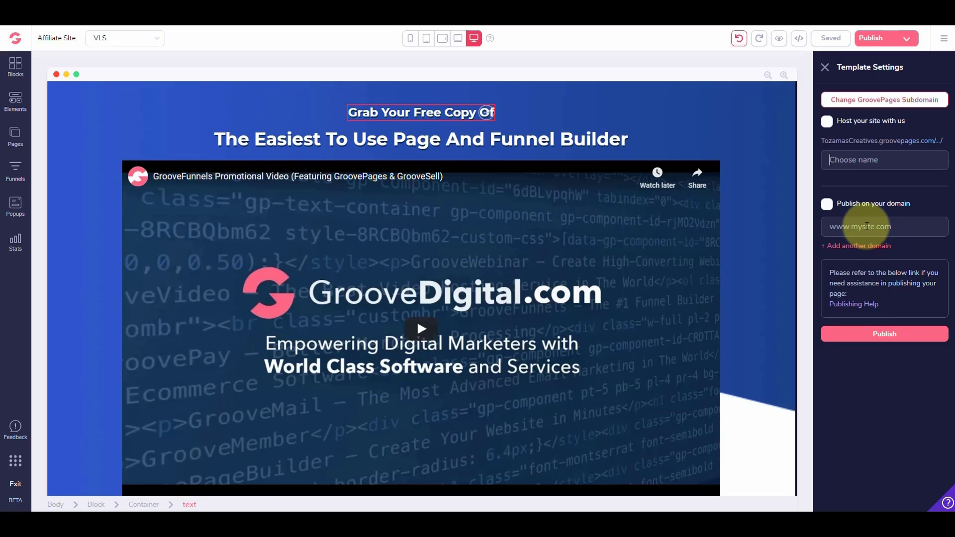
{"action": "left_click", "coordinate": [841, 159]}
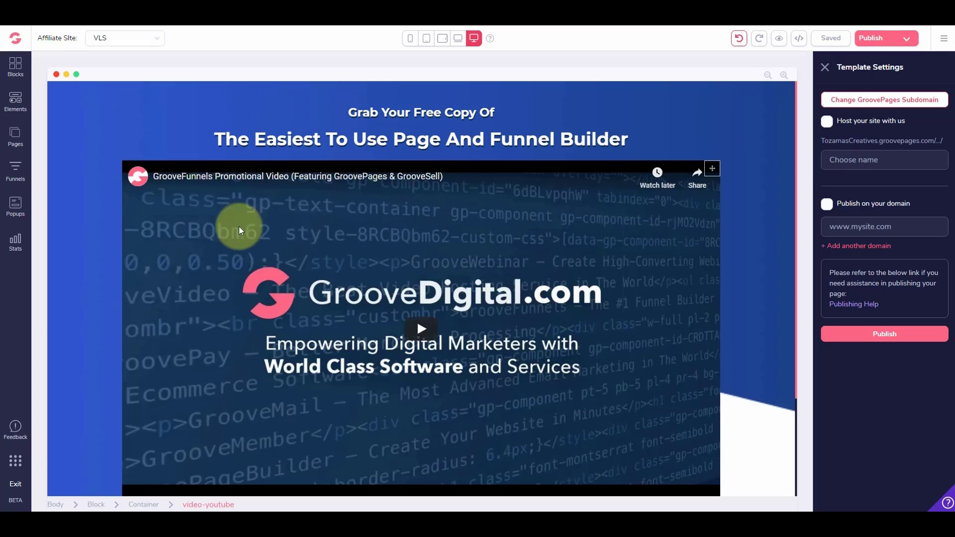
{"action": "left_click", "coordinate": [84, 303]}
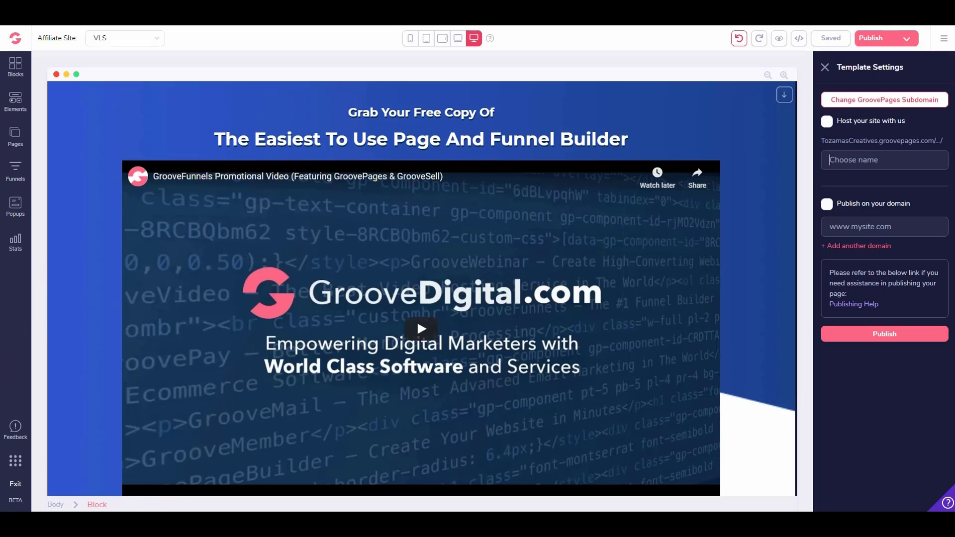
{"action": "right_click", "coordinate": [830, 158]}
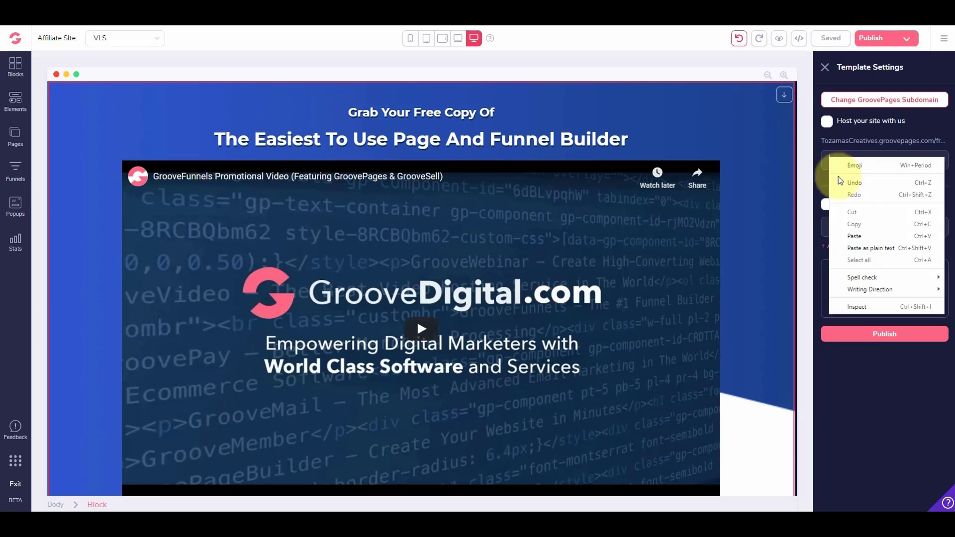
{"action": "left_click", "coordinate": [856, 238]}
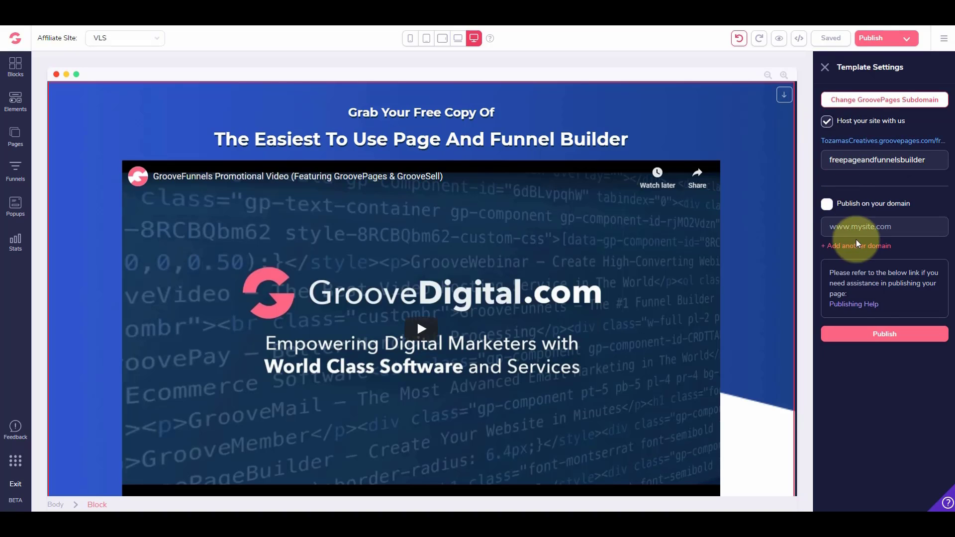
{"action": "left_click", "coordinate": [884, 335]}
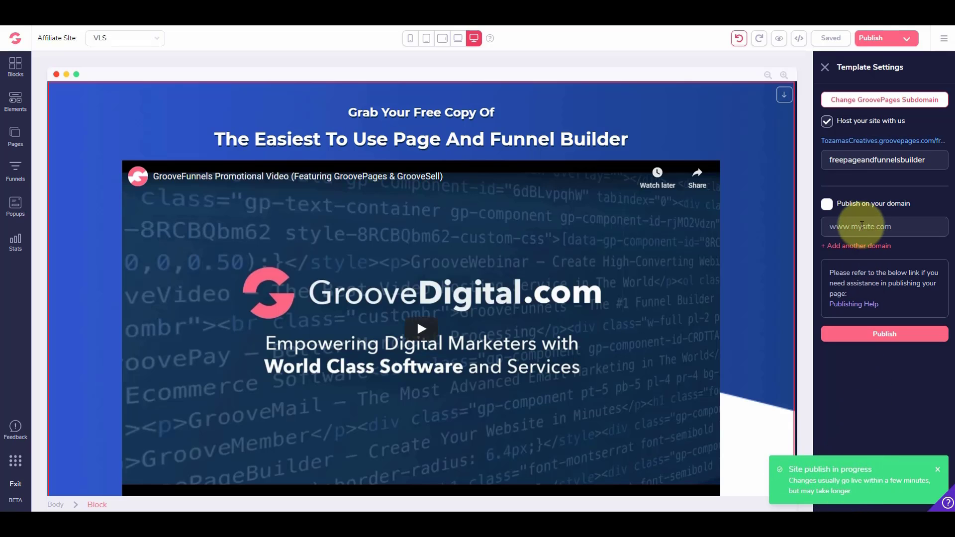
Open the published page in a new browser tab and check its layout, button and promotional video playback.
{"action": "right_click", "coordinate": [863, 144]}
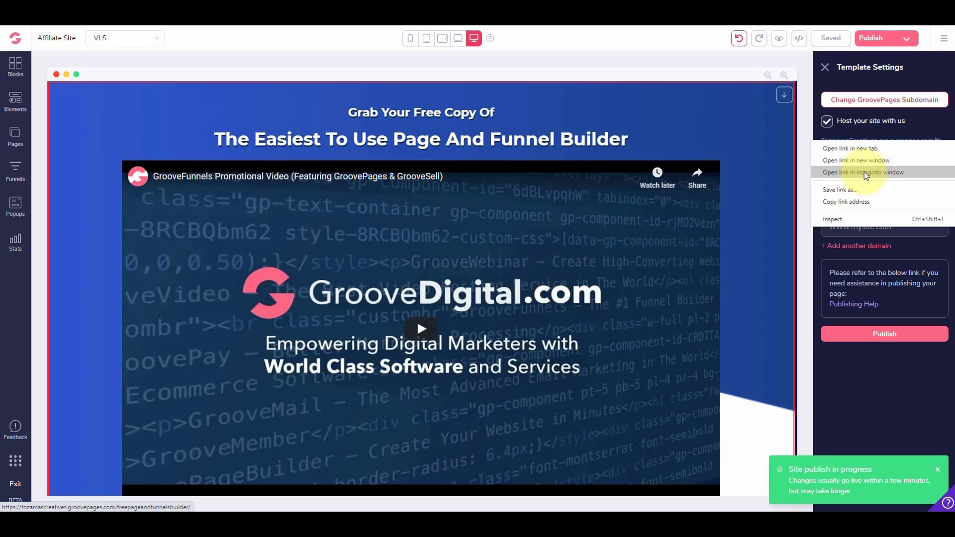
{"action": "left_click", "coordinate": [851, 149]}
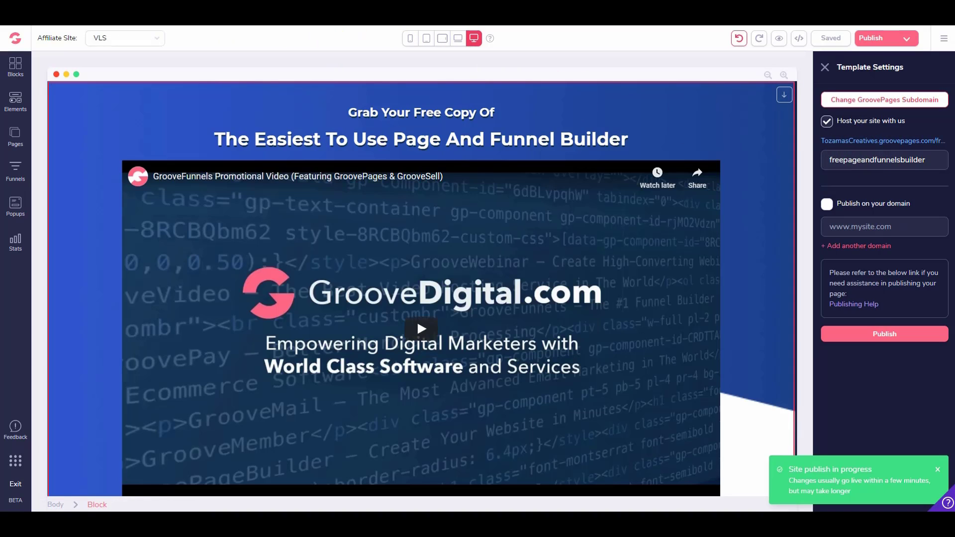
{"action": "key", "text": "ctrl+Tab"}
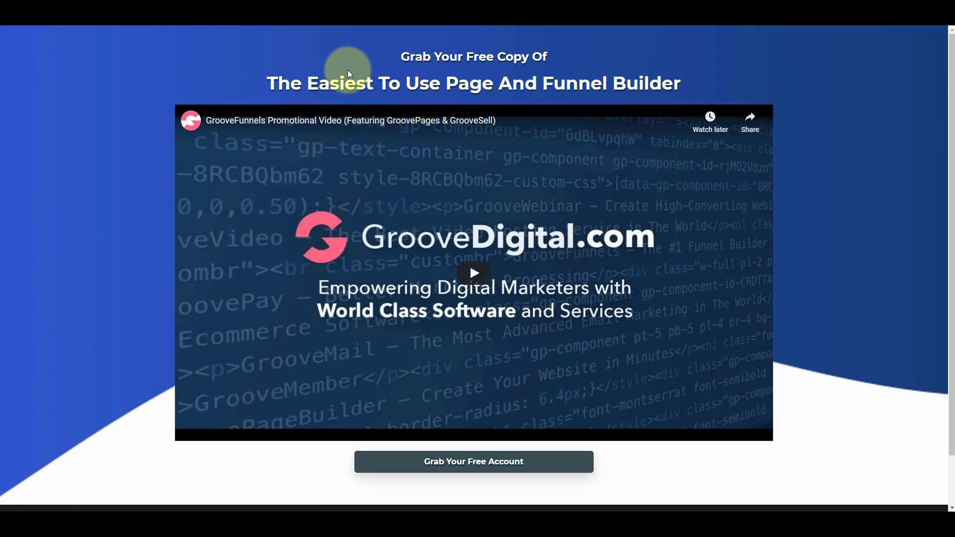
{"action": "scroll", "coordinate": [592, 229], "scroll_direction": "down", "scroll_amount": 1}
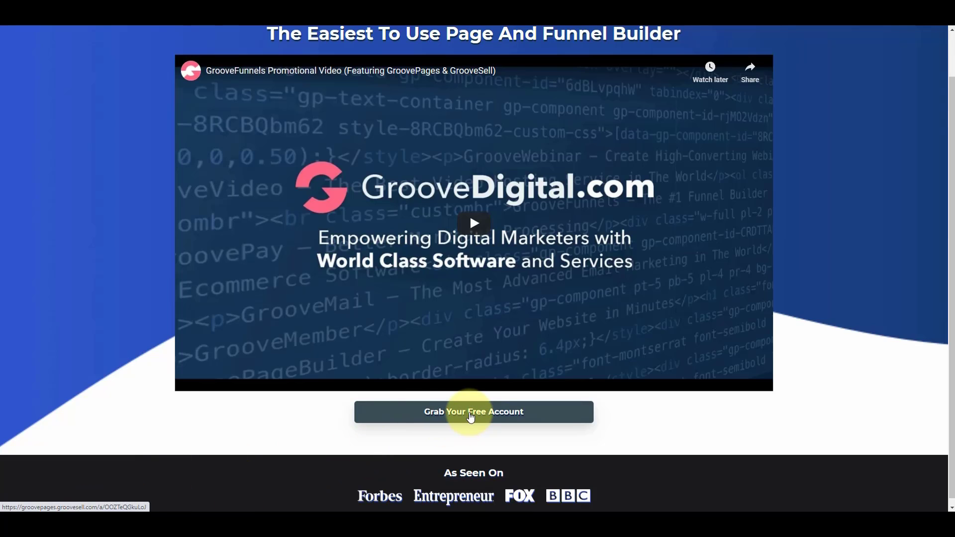
{"action": "left_click", "coordinate": [478, 227]}
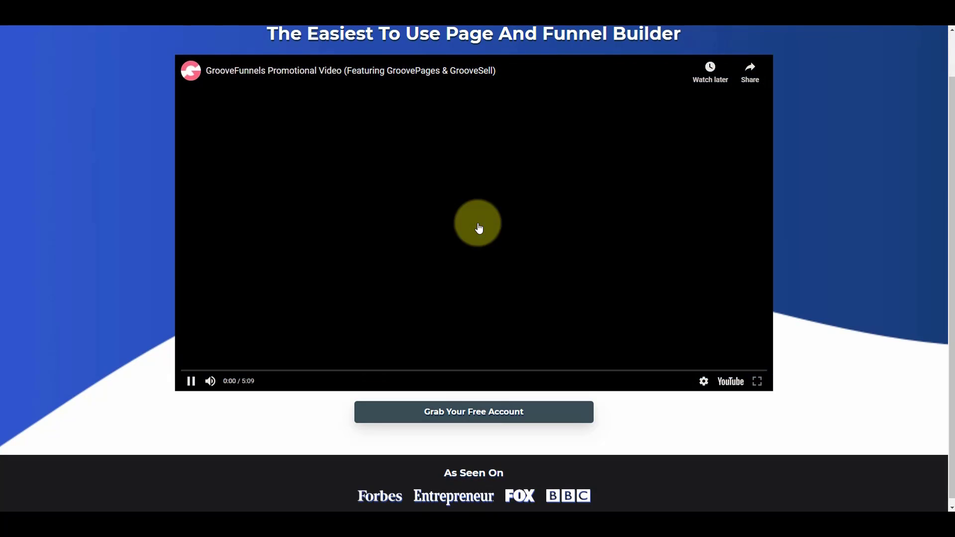
{"action": "left_click", "coordinate": [192, 383]}
{"action": "scroll", "coordinate": [562, 247], "scroll_direction": "up", "scroll_amount": 1}
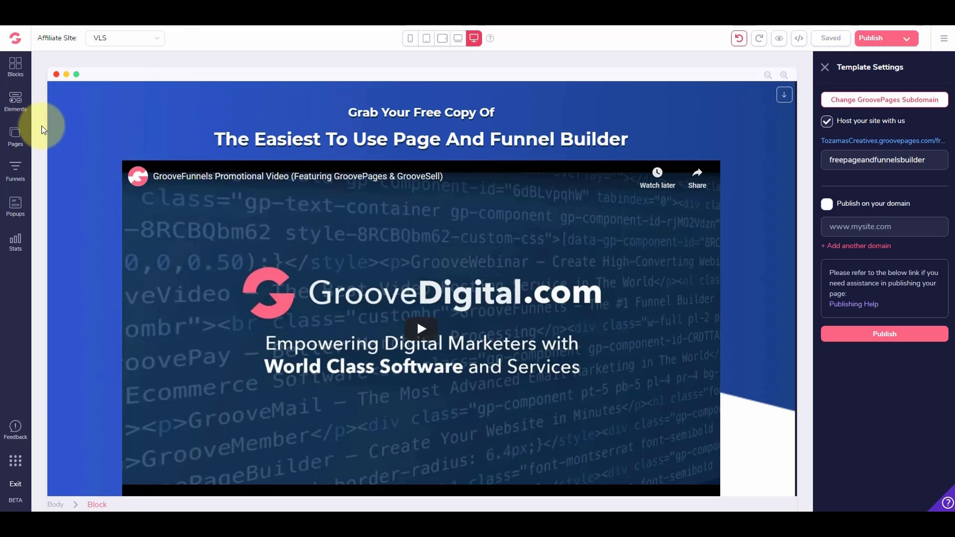
Open the VLS page's settings and examine the title, meta, custom code and Open Graph options.
{"action": "left_click", "coordinate": [16, 137]}
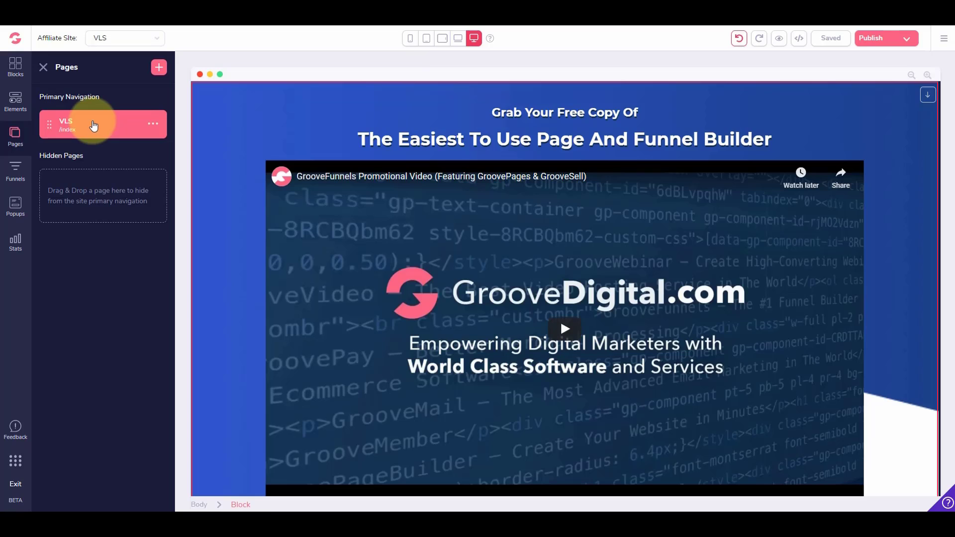
{"action": "left_click", "coordinate": [156, 128]}
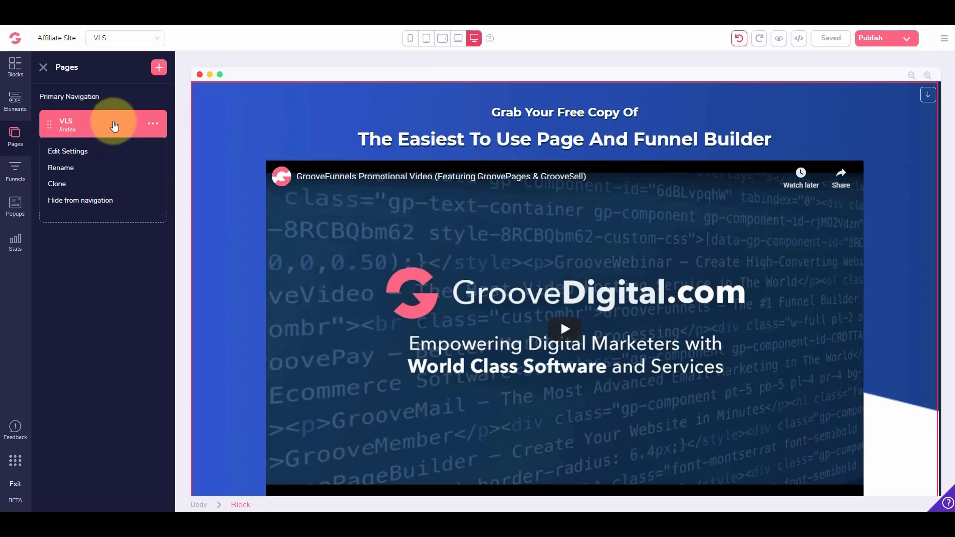
{"action": "left_click", "coordinate": [79, 154]}
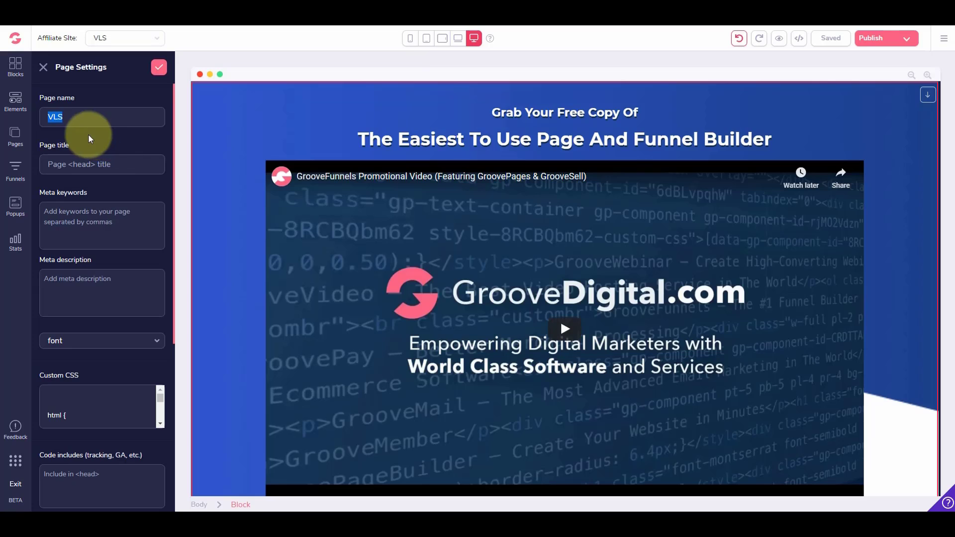
{"action": "left_click", "coordinate": [76, 215]}
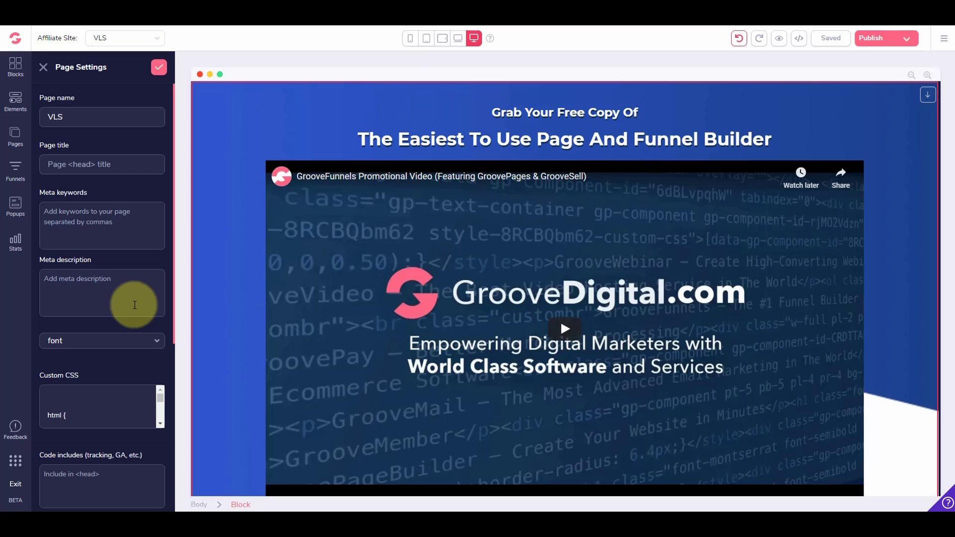
{"action": "scroll", "coordinate": [134, 305], "scroll_direction": "down", "scroll_amount": 5}
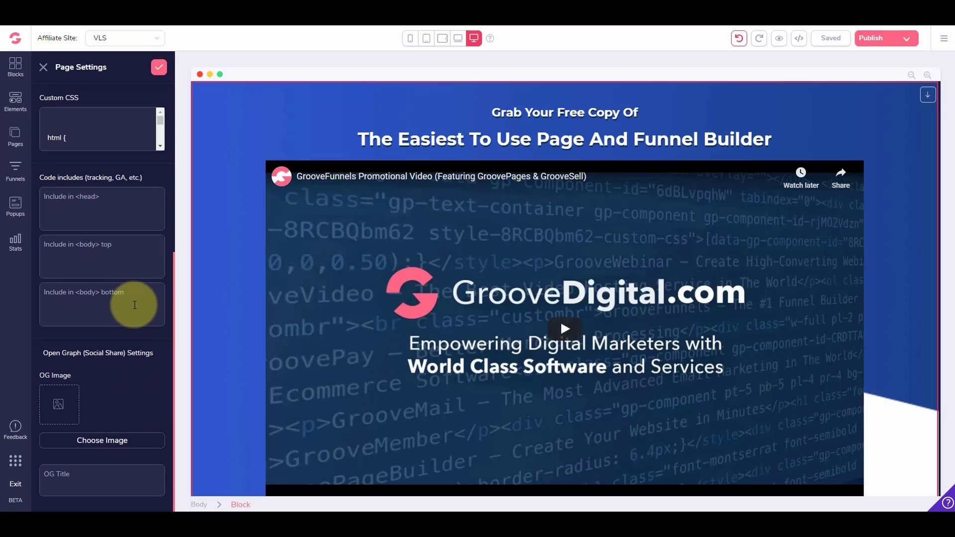